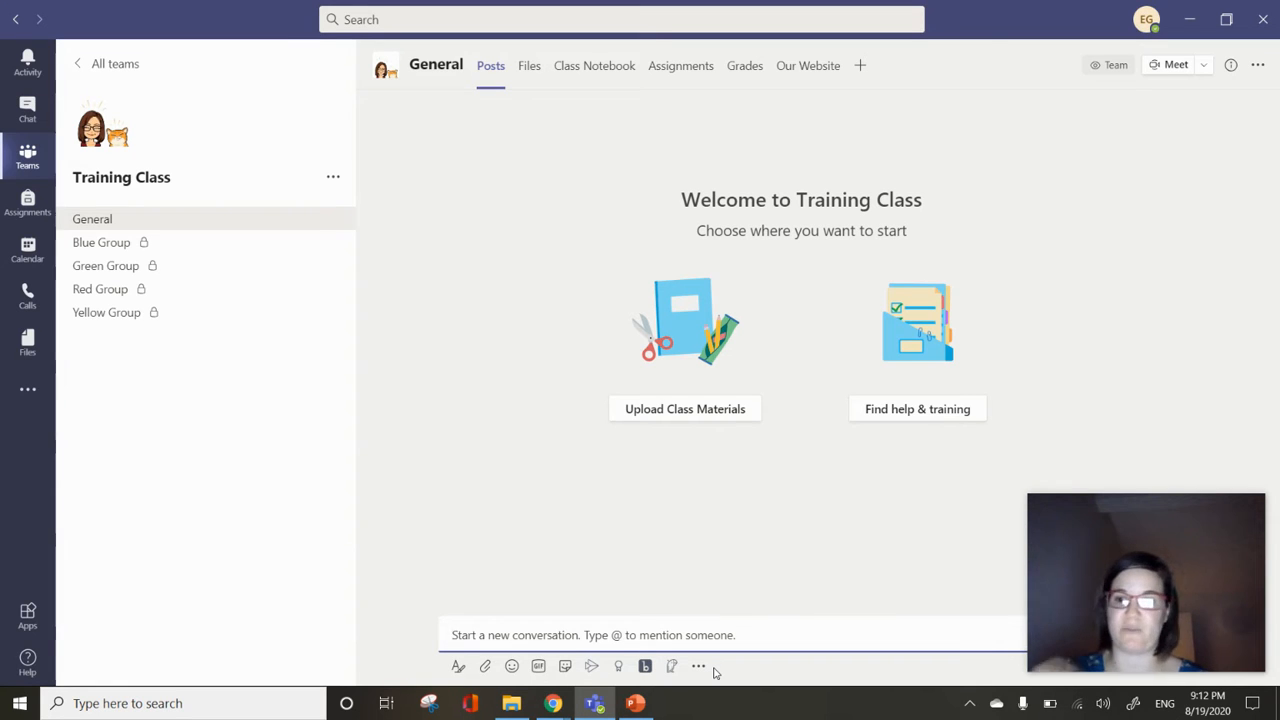
# Step: Examine the expanded message editor and the file attachment sources for a new post in the General channel
pyautogui.click(458, 666)
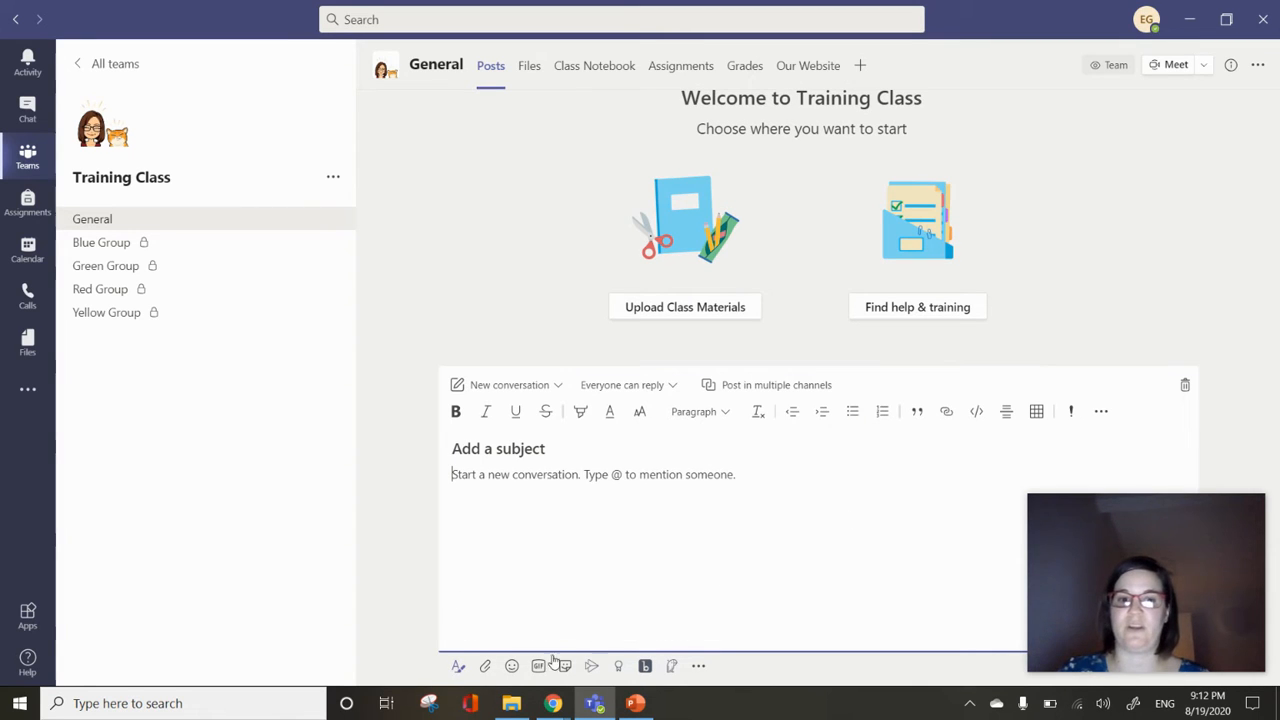
pyautogui.click(458, 667)
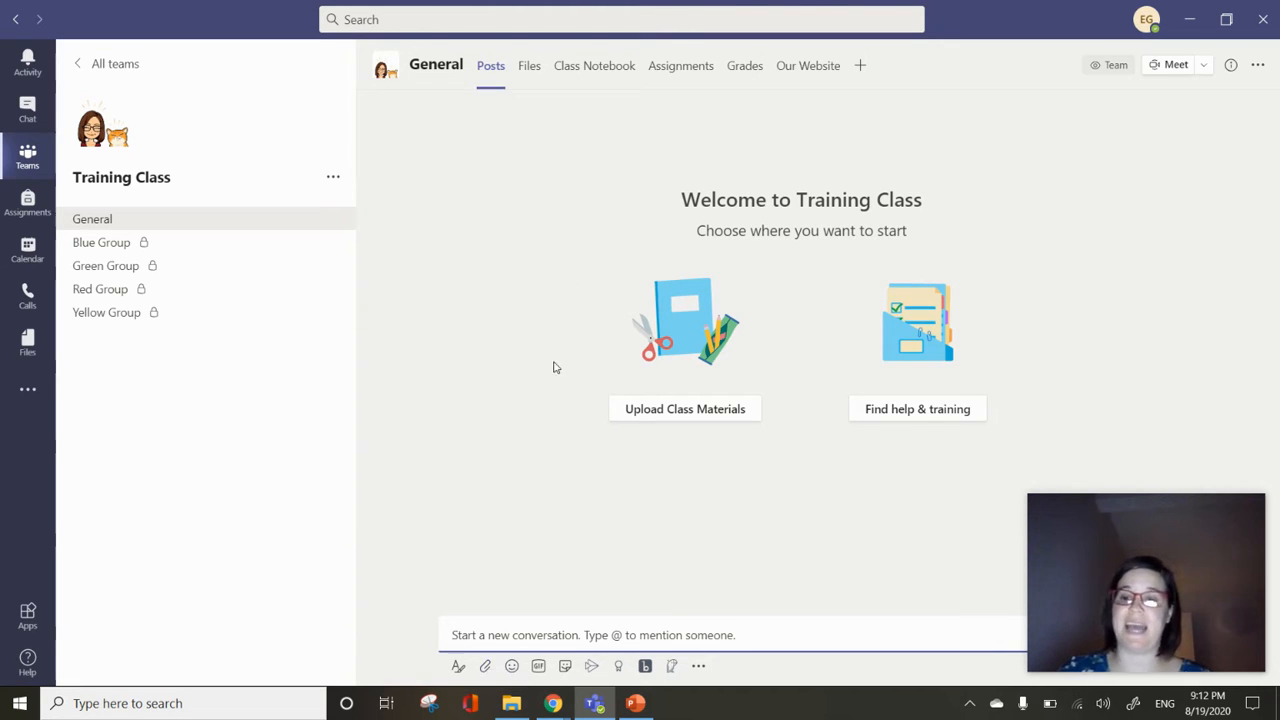
pyautogui.click(485, 672)
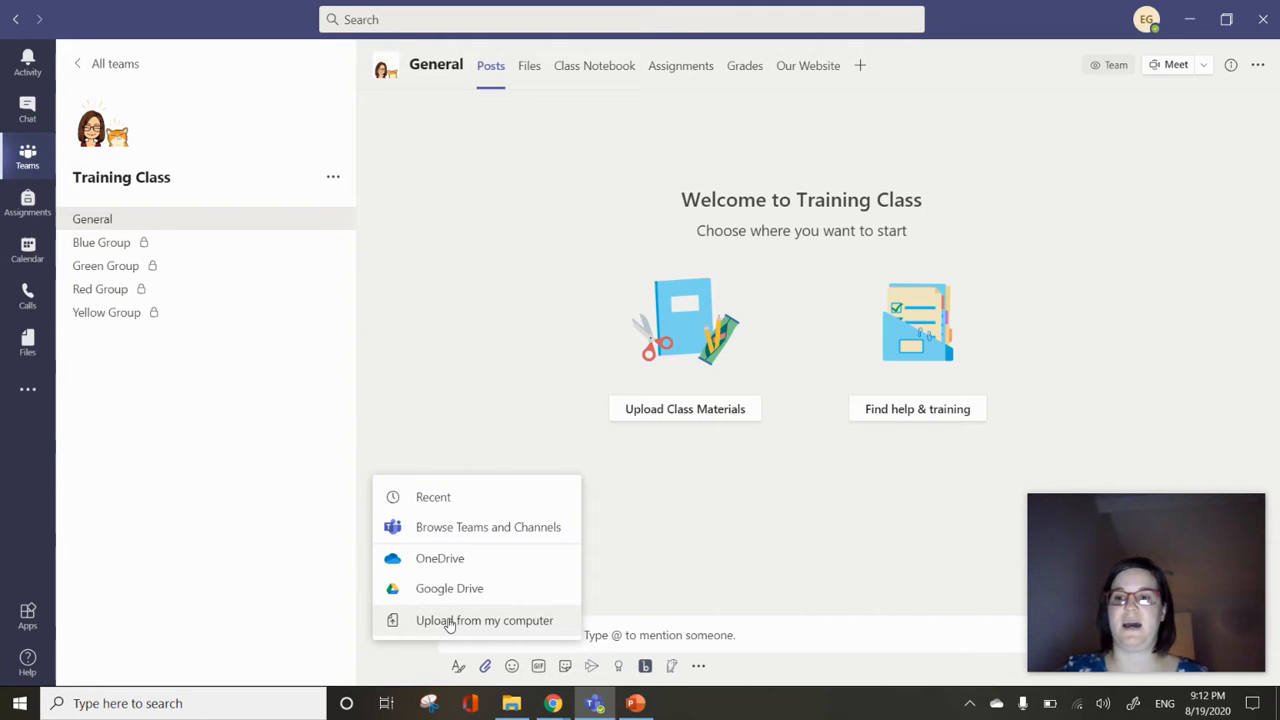
pyautogui.click(406, 665)
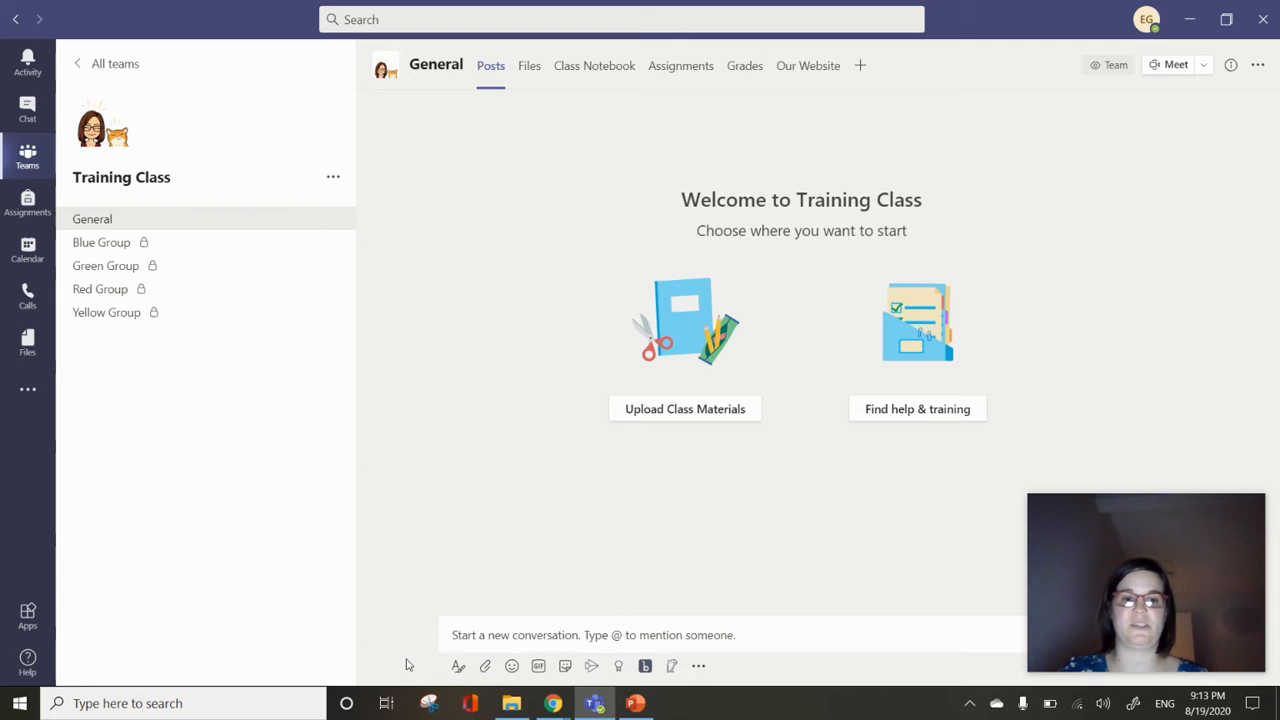
# Step: Browse the emoji, GIF and sticker choices available for a channel post
pyautogui.click(513, 668)
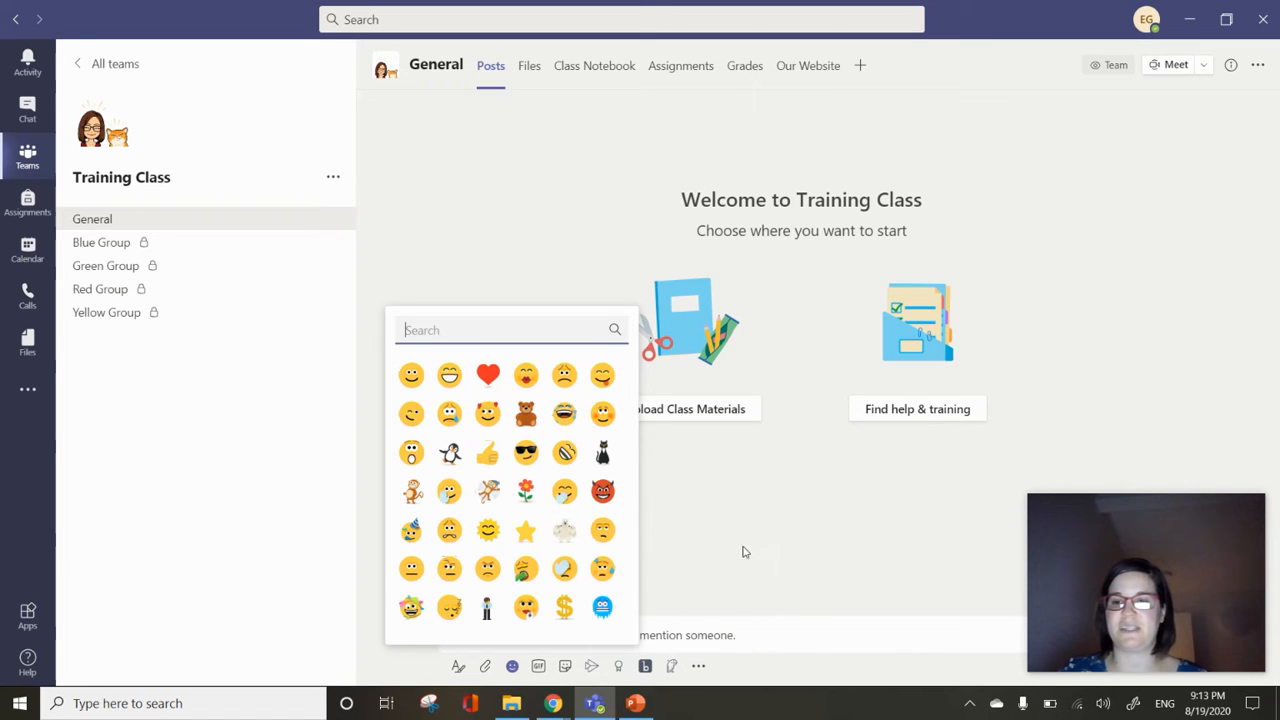
pyautogui.click(1137, 462)
pyautogui.click(538, 666)
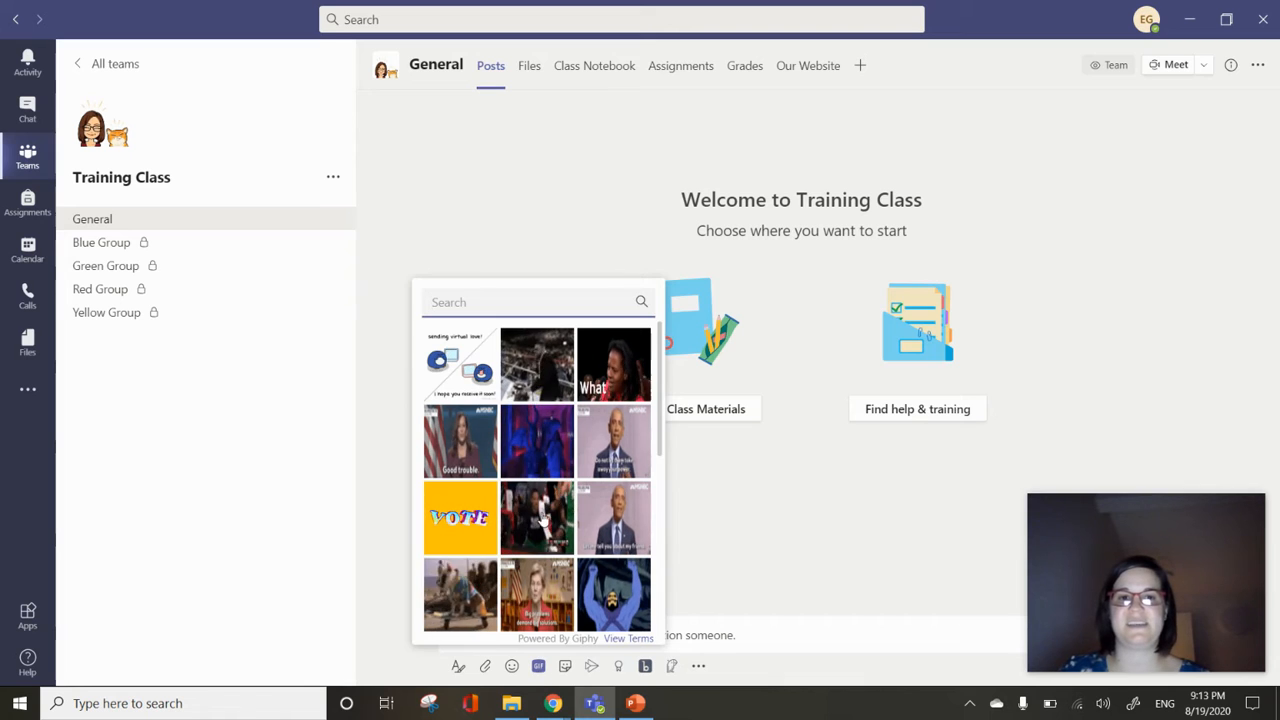
pyautogui.scroll(-1, 557, 452)
pyautogui.scroll(-3, 557, 452)
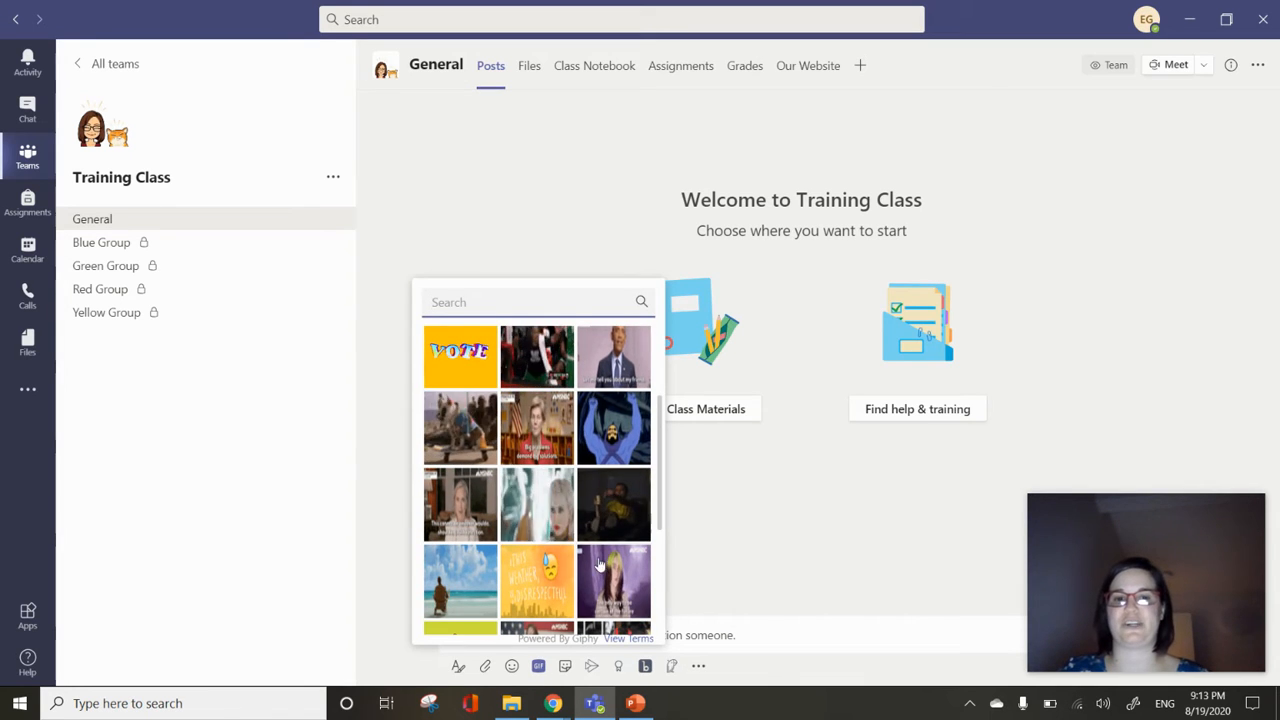
pyautogui.click(820, 506)
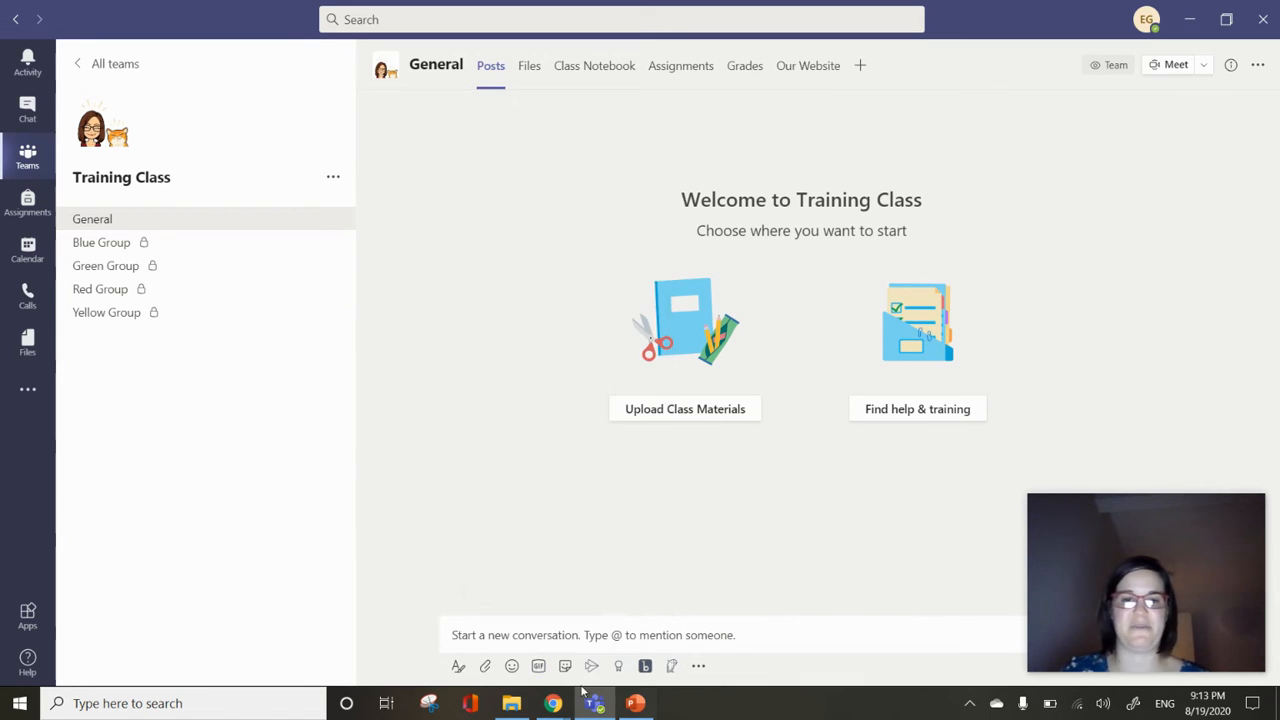
pyautogui.click(566, 668)
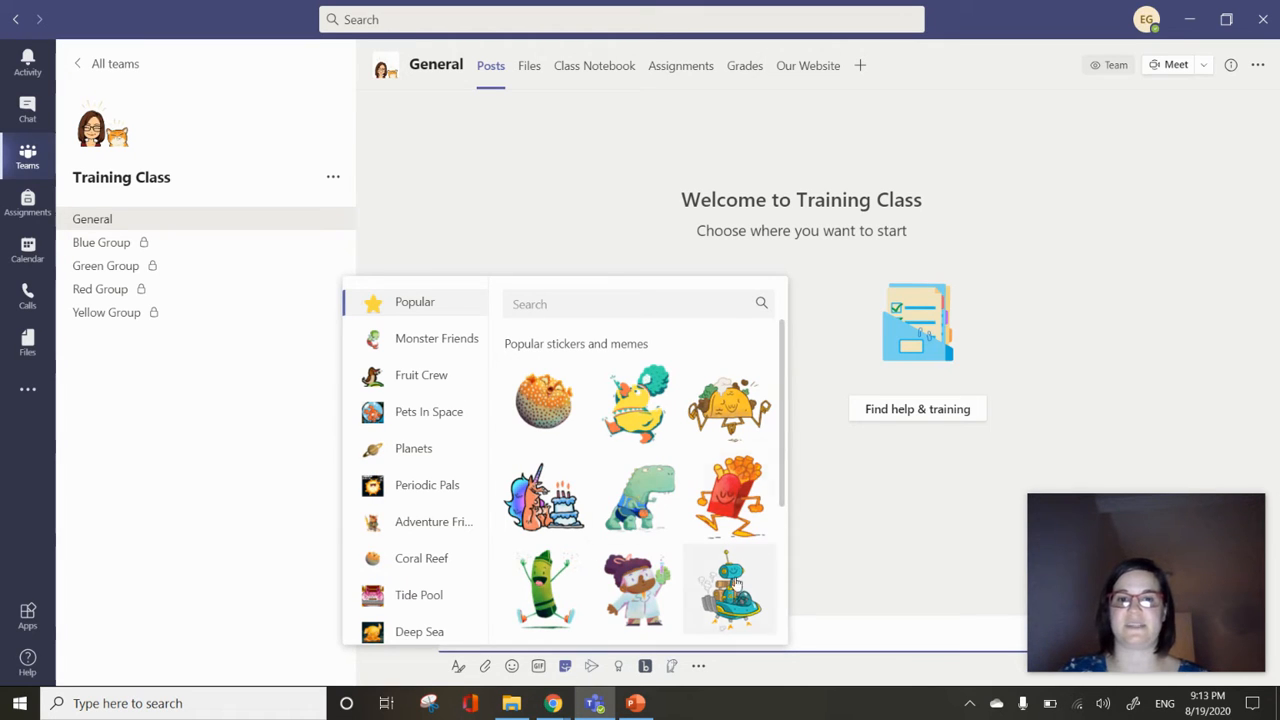
# Step: Look at the Stream video link option and the Praise badges, closing them without sending anything
pyautogui.click(592, 668)
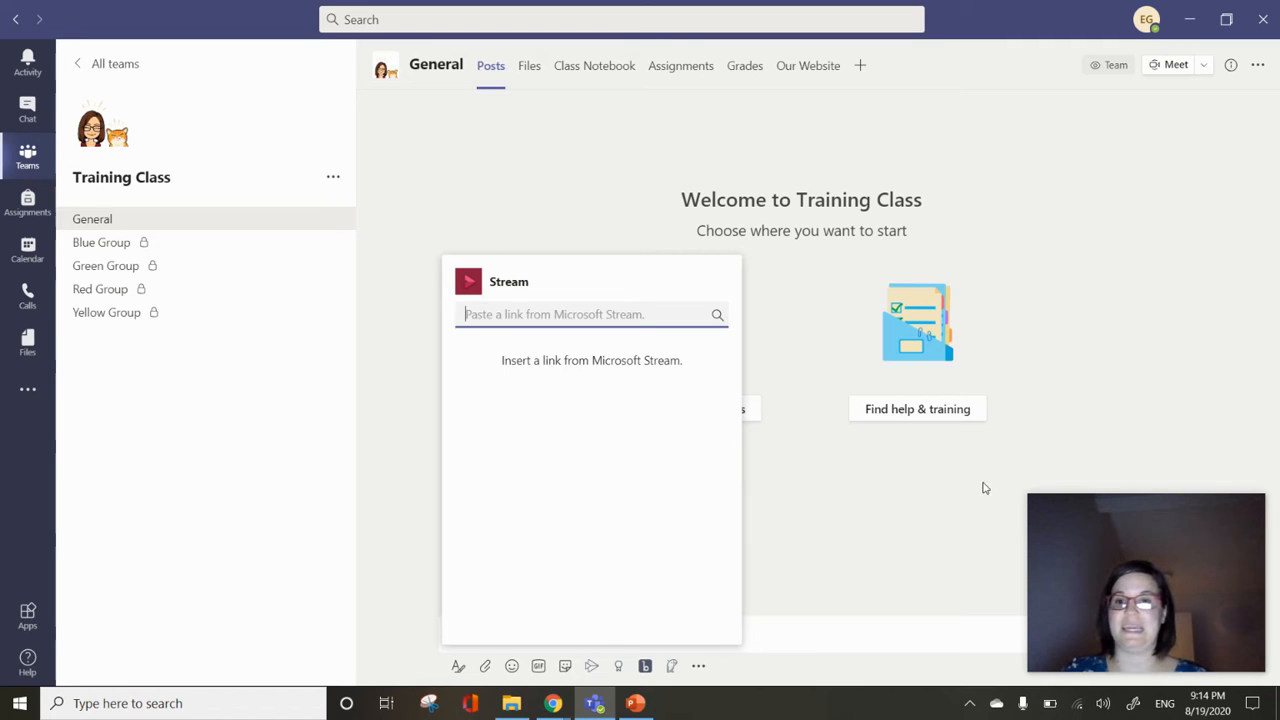
pyautogui.click(618, 668)
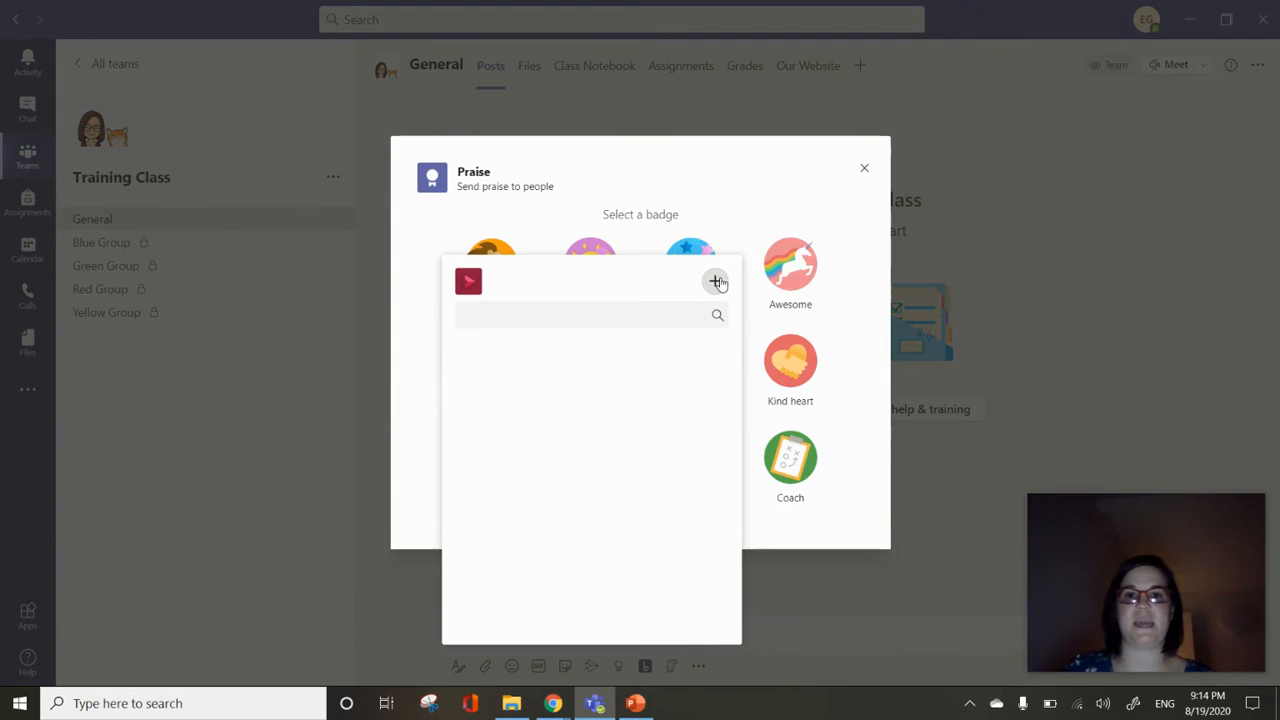
pyautogui.click(935, 511)
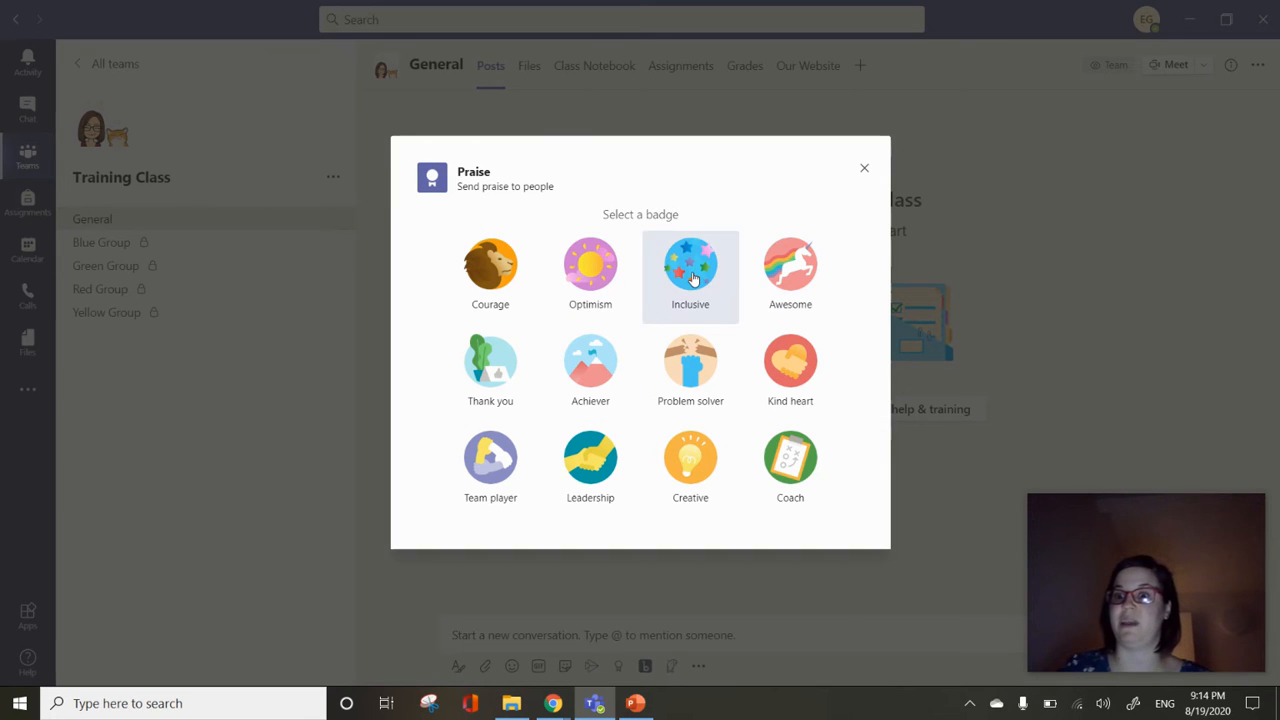
pyautogui.click(864, 168)
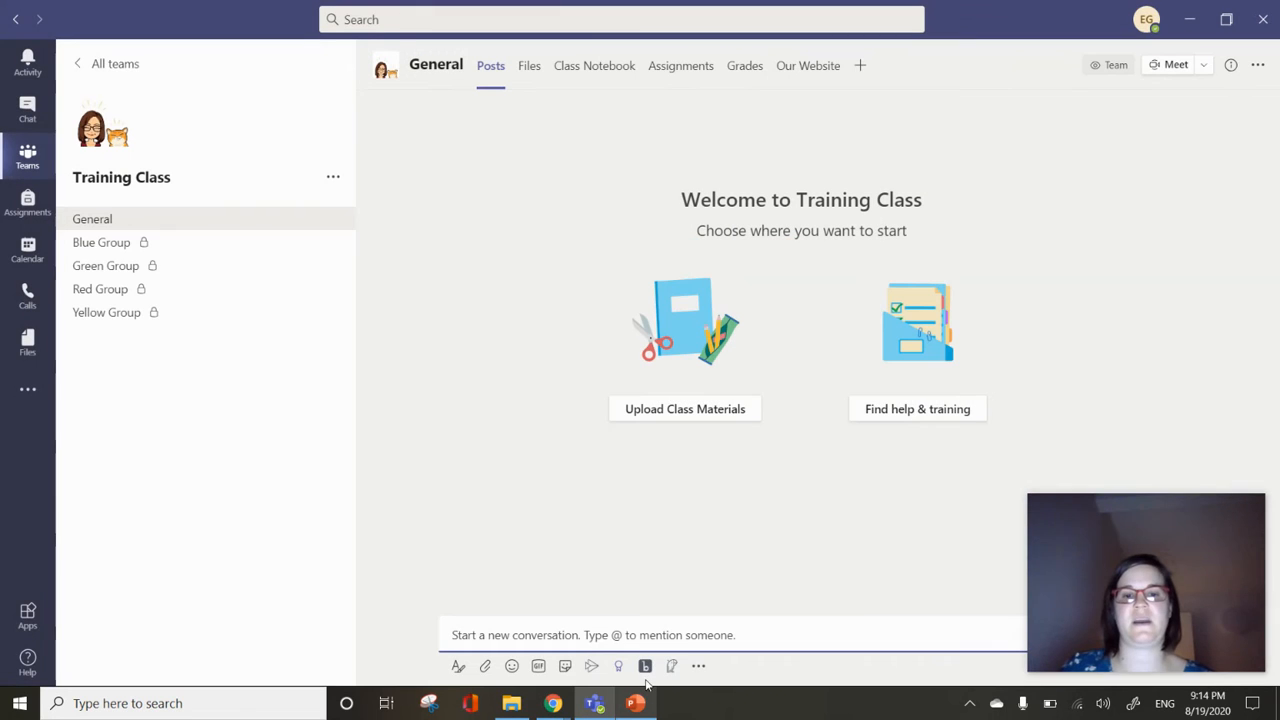
# Step: Browse the Buncee graphics that can be added to a post, leaving the picker without choosing one
pyautogui.click(645, 666)
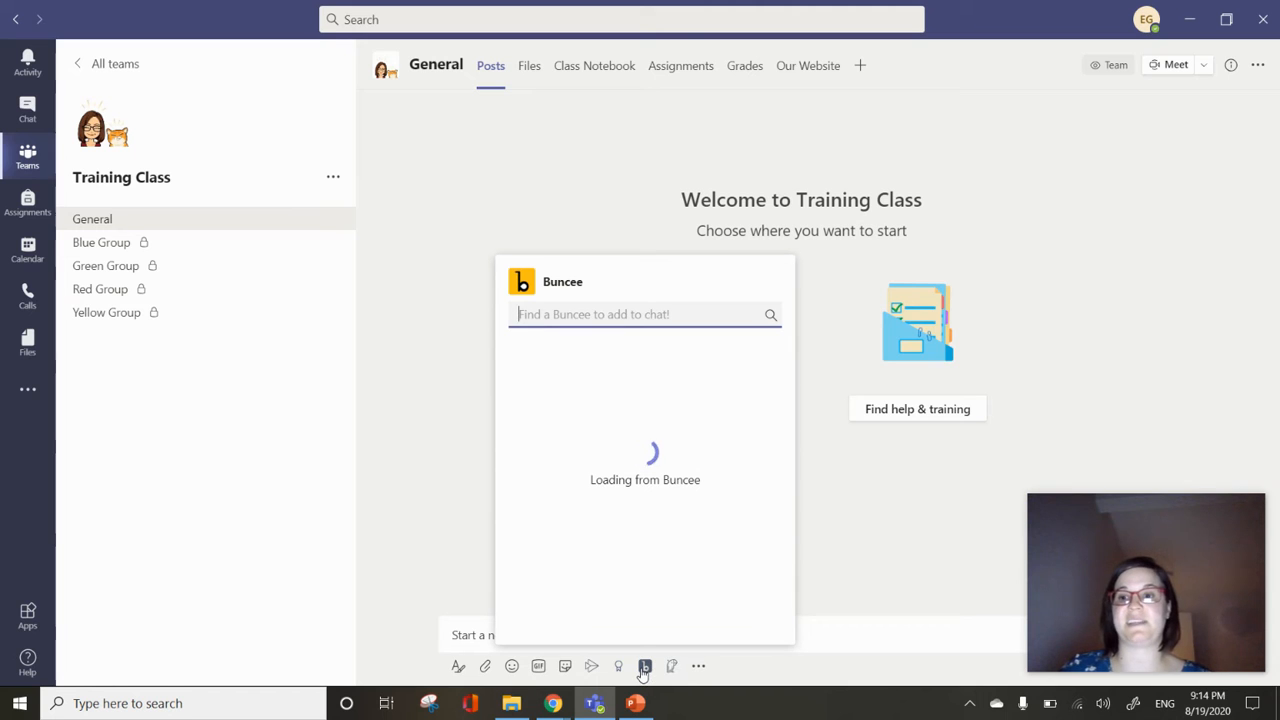
pyautogui.scroll(-5, 640, 525)
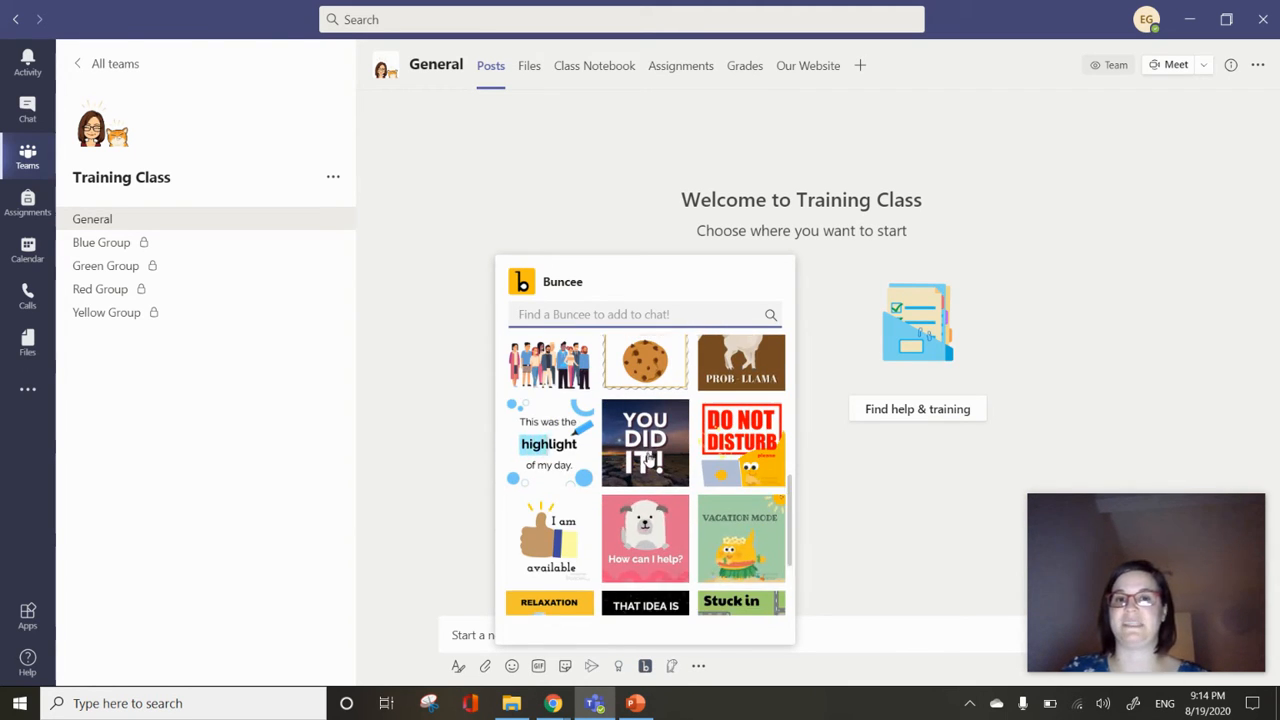
pyautogui.scroll(-5, 640, 460)
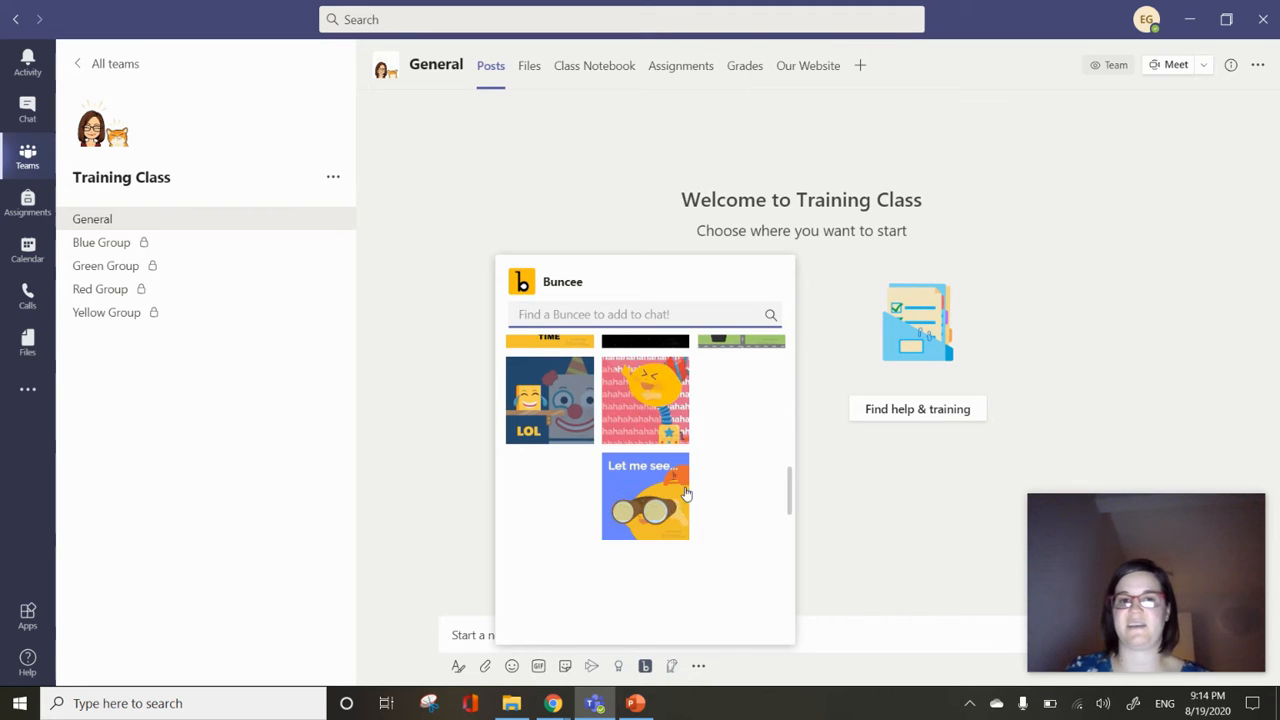
pyautogui.click(645, 666)
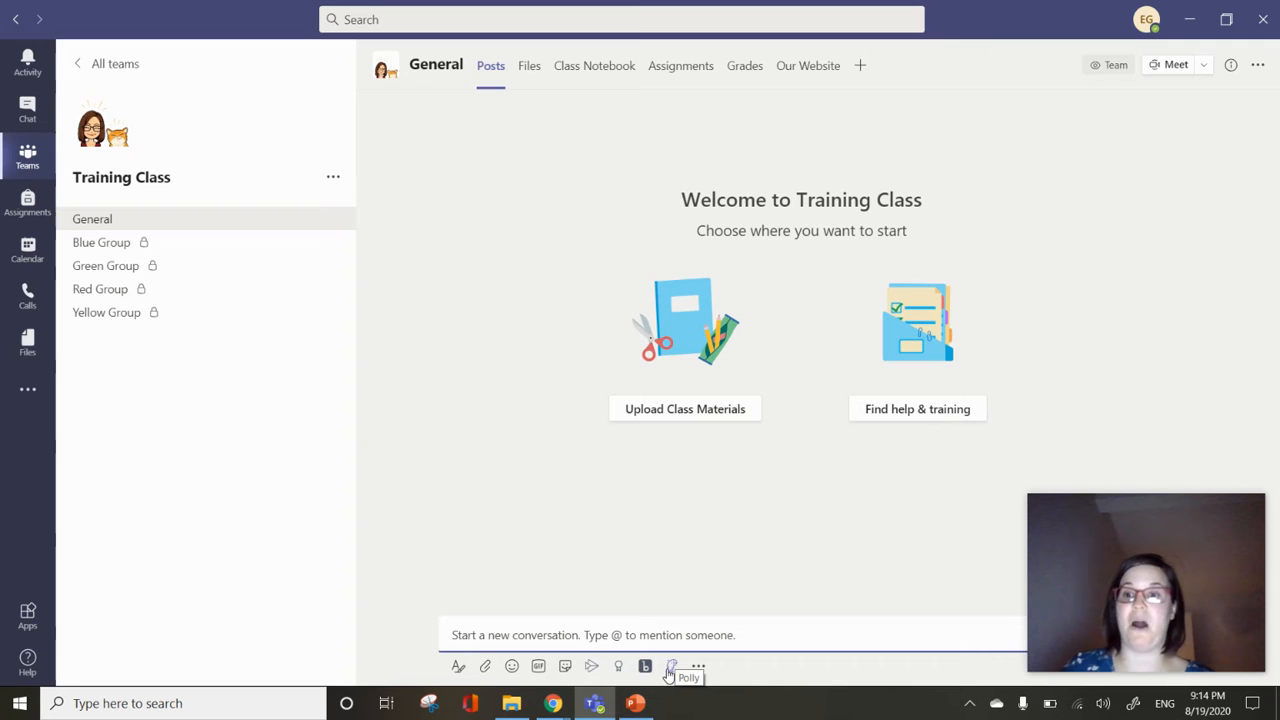
# Step: View the Polly authoring window and the suggested messaging apps, closing both without adding anything
pyautogui.click(669, 676)
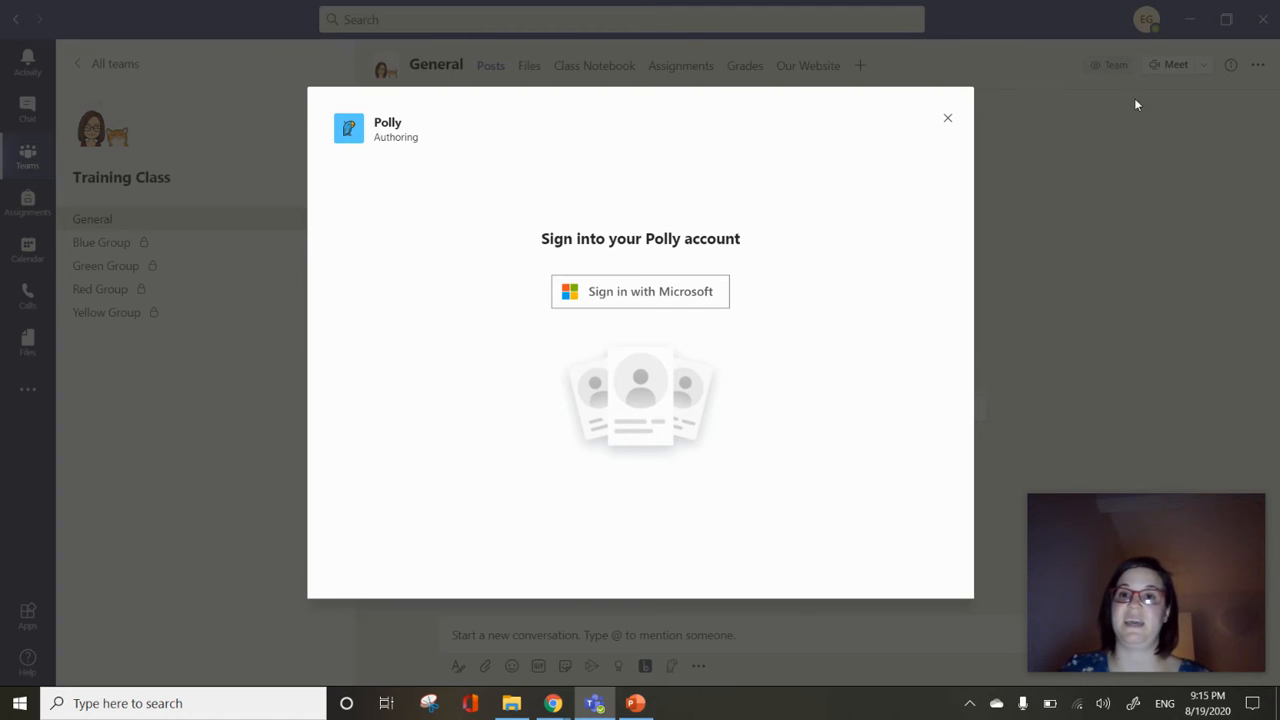
pyautogui.click(948, 119)
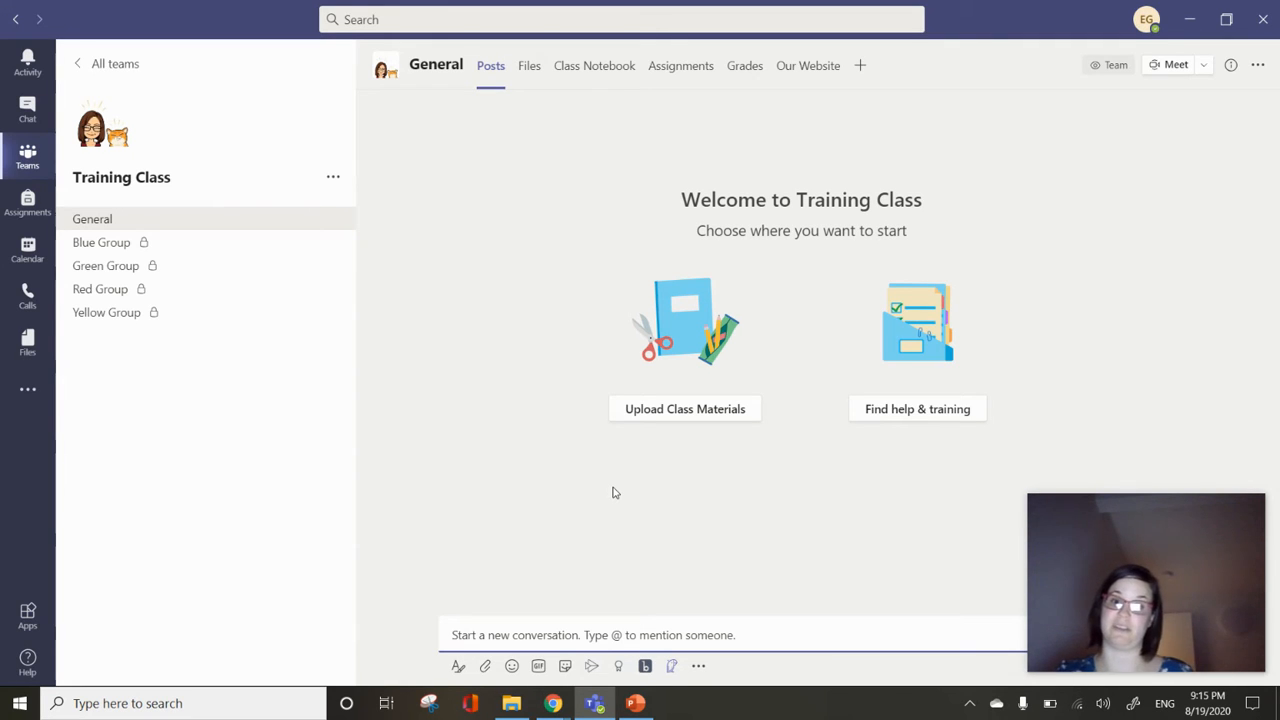
pyautogui.click(700, 670)
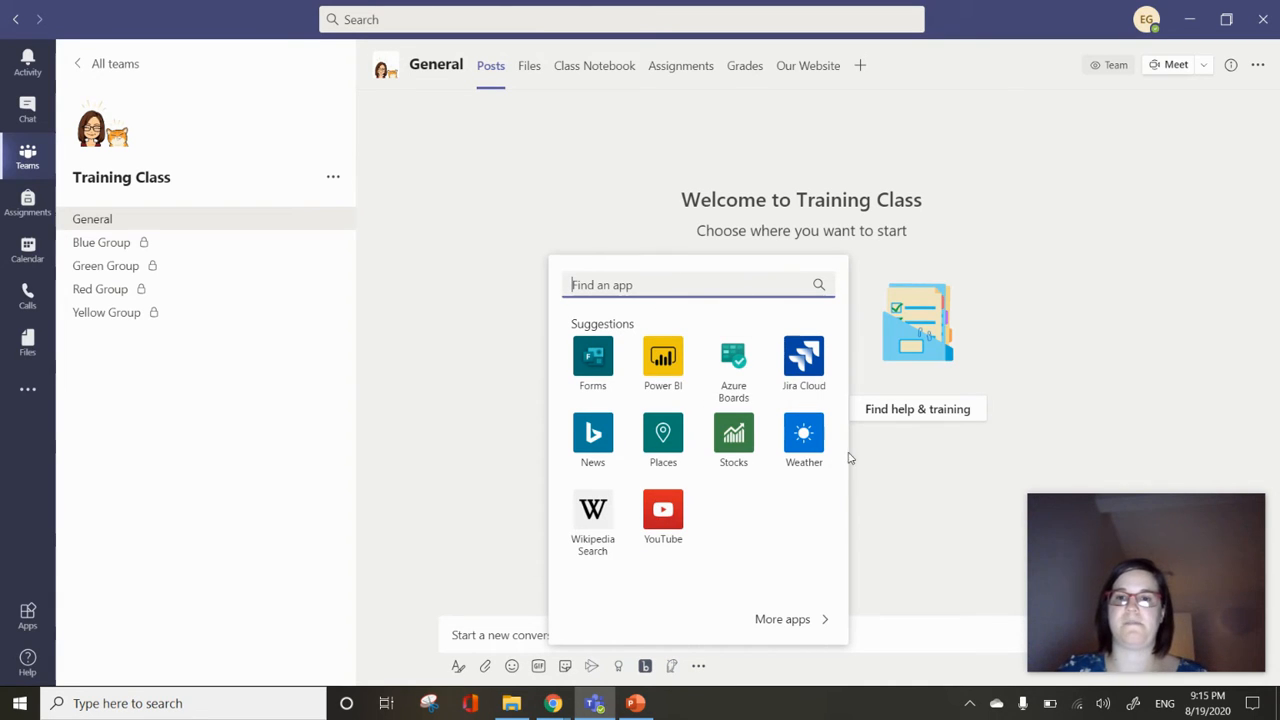
pyautogui.click(879, 503)
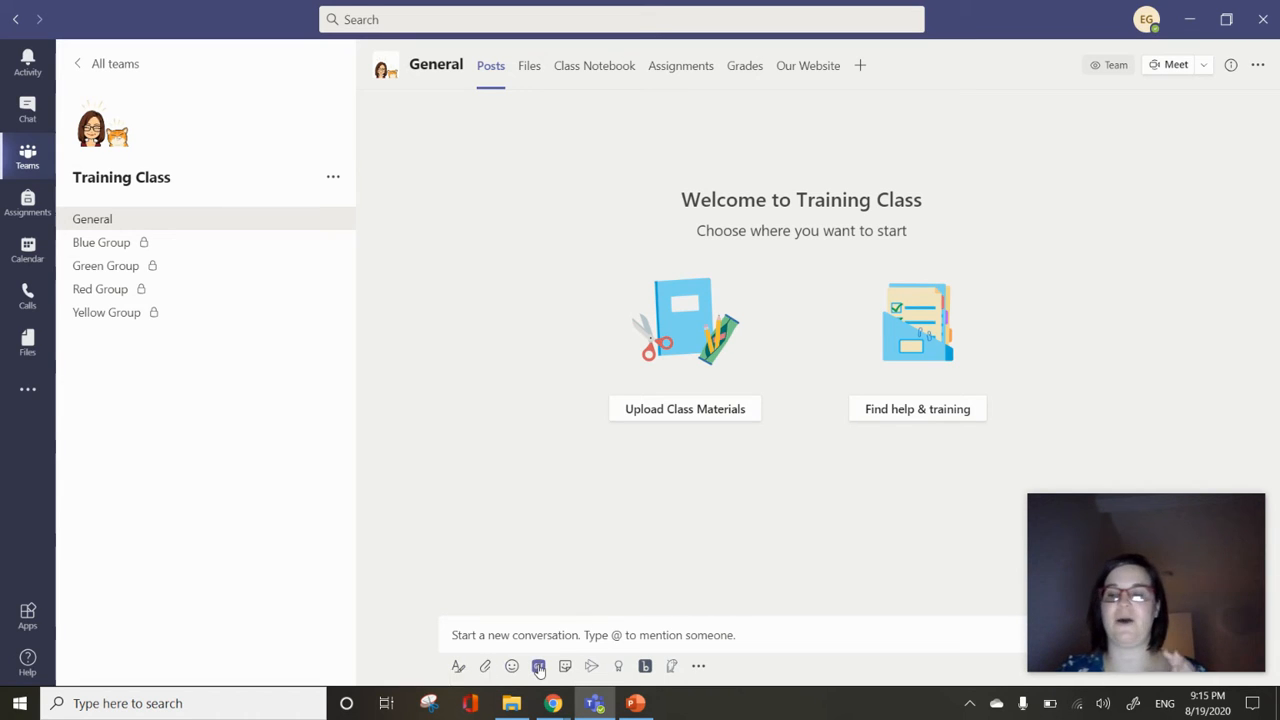
# Step: Expand the new post's editor and enter the subject "Reading Class Today (8/19/2020)"
pyautogui.click(458, 668)
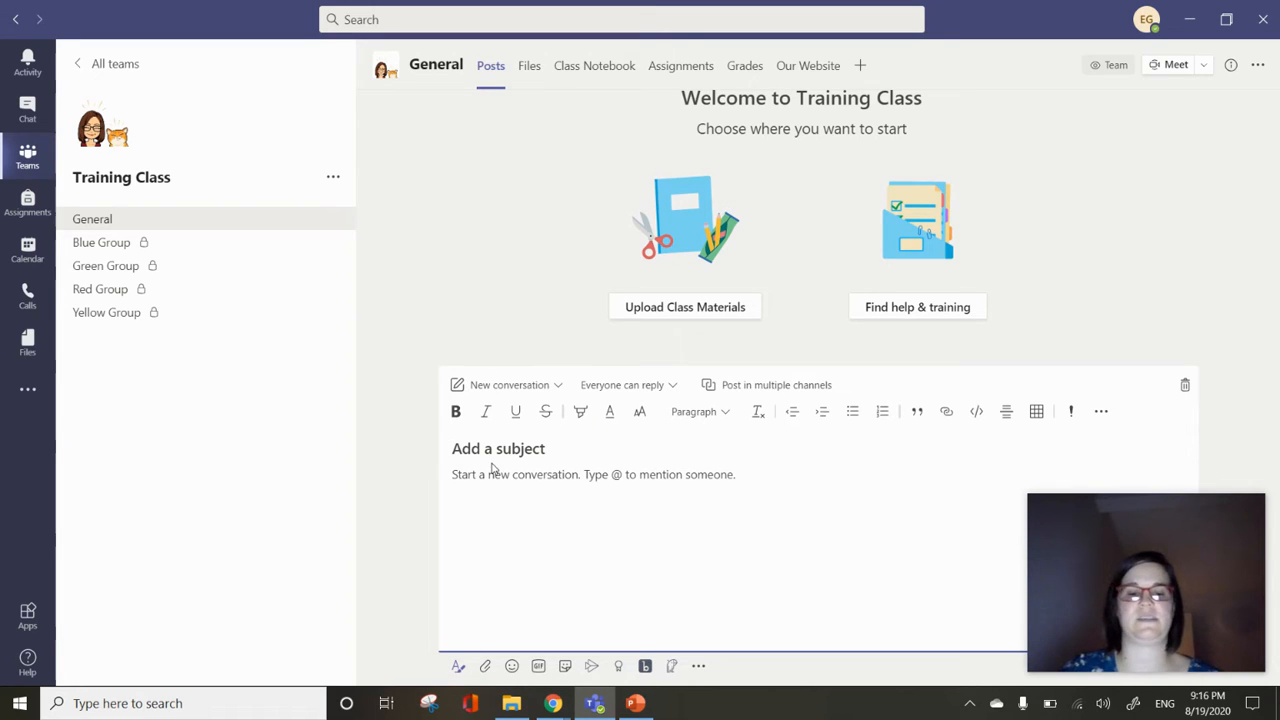
pyautogui.write('Reading Class')
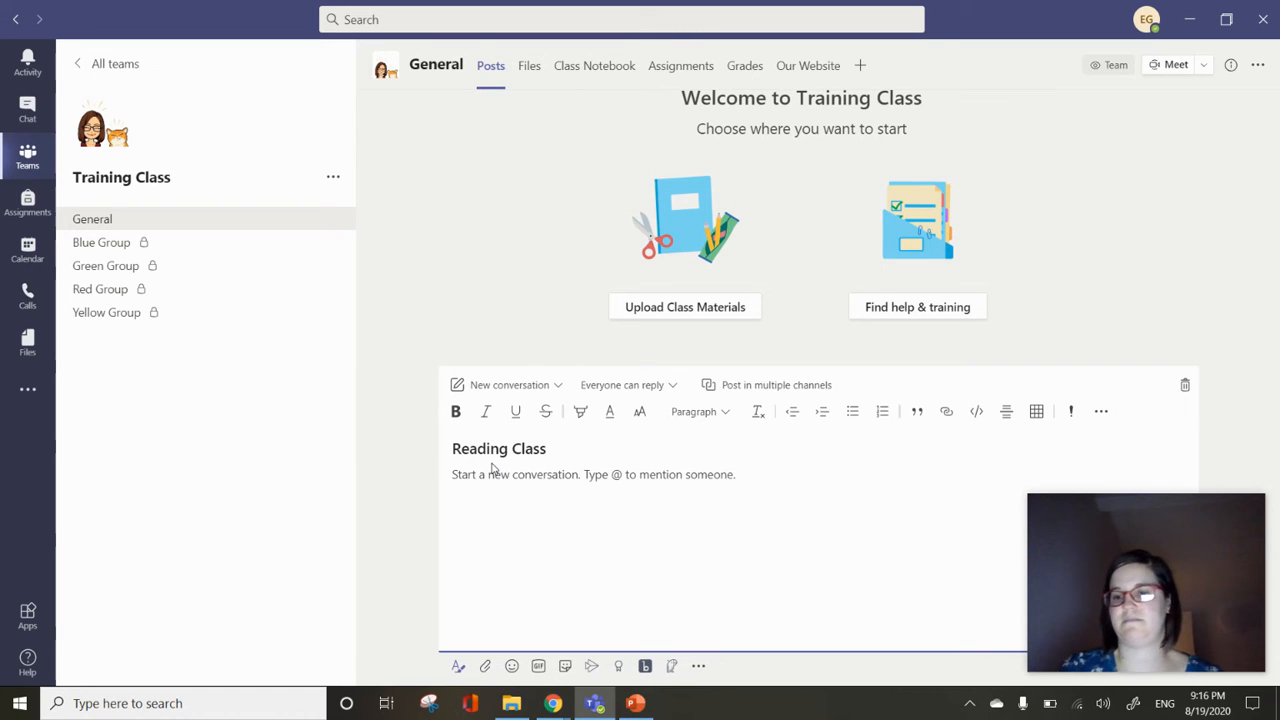
pyautogui.write(' Today (8')
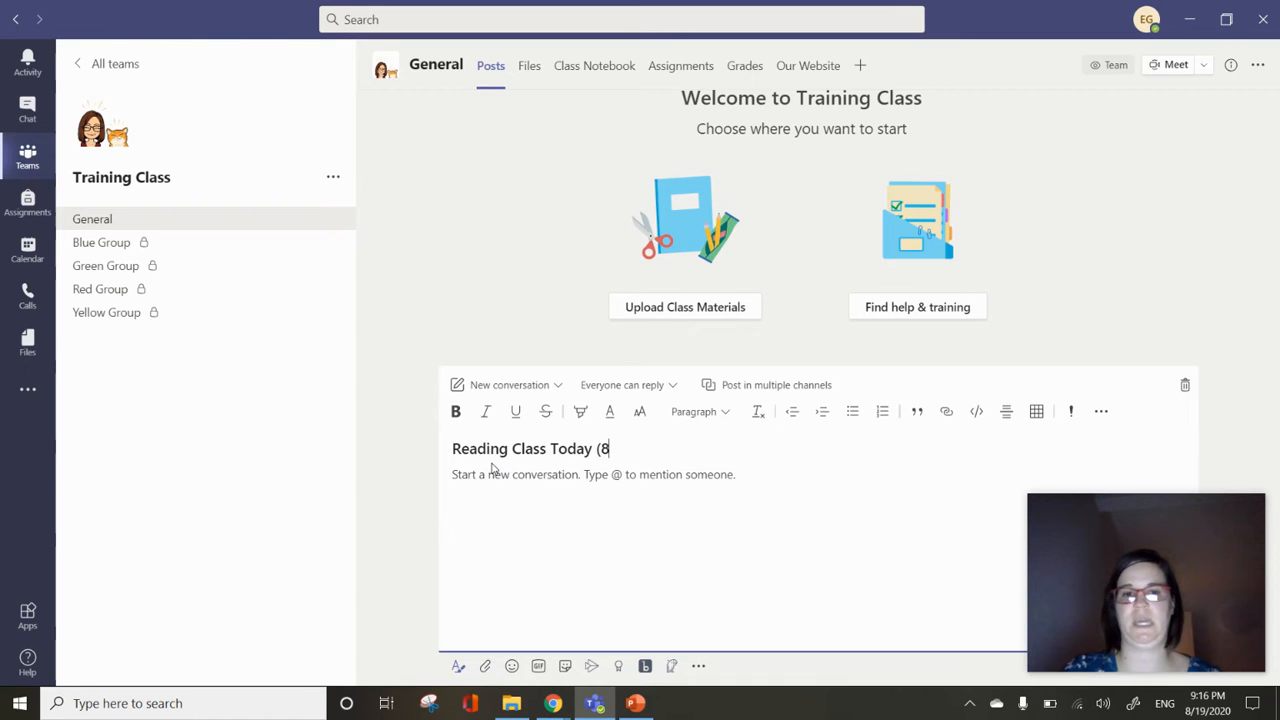
pyautogui.write('/19/2020')
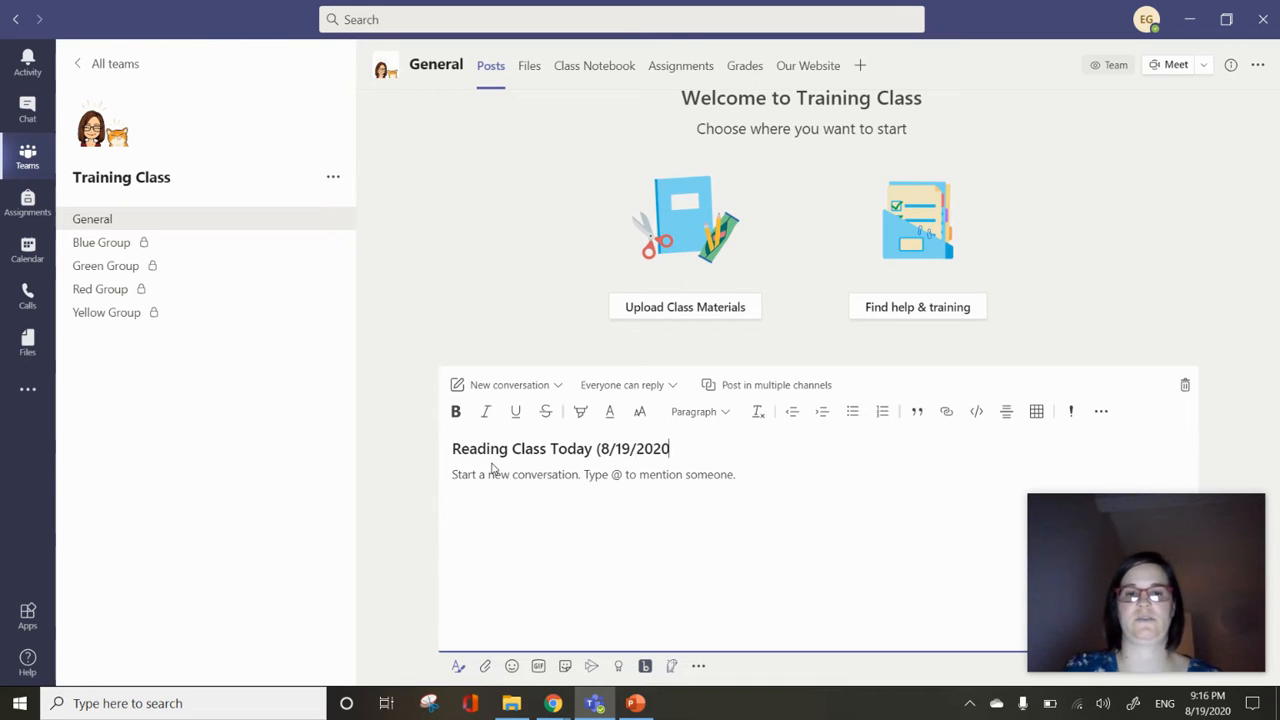
# Step: Write "For today you will need to complete:" as the first line of the message body
pyautogui.click(541, 482)
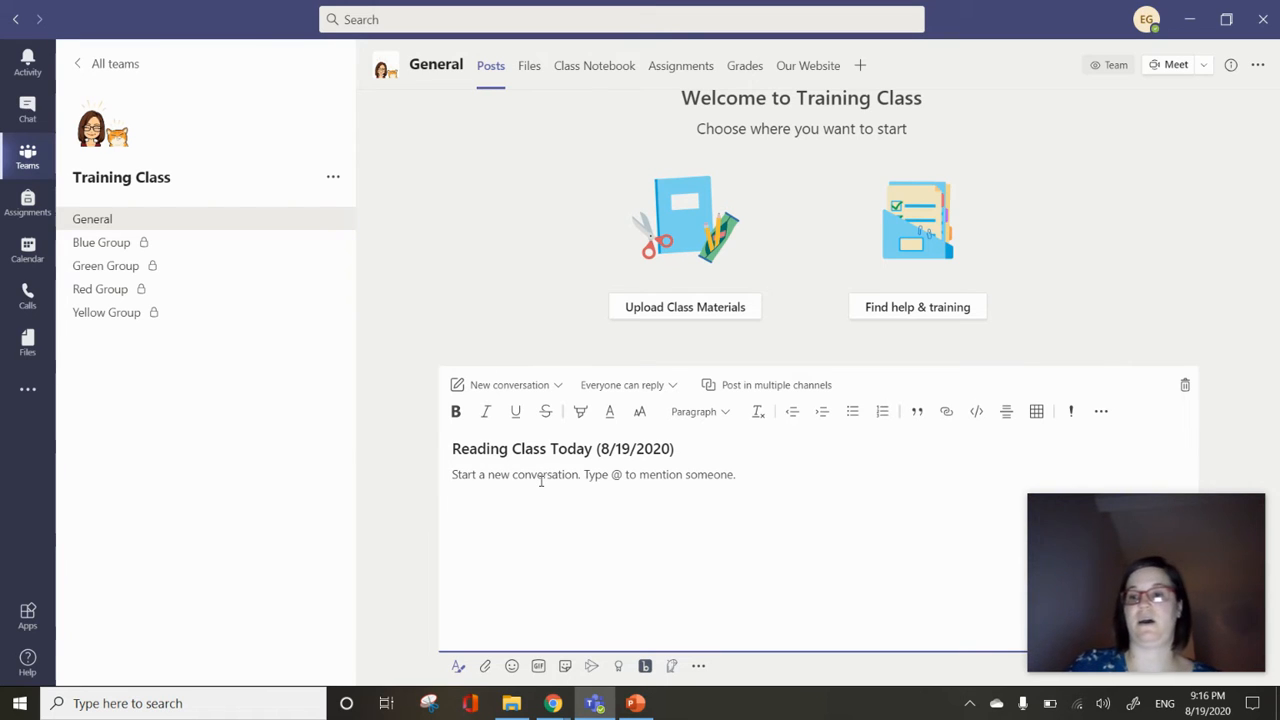
pyautogui.write('For today')
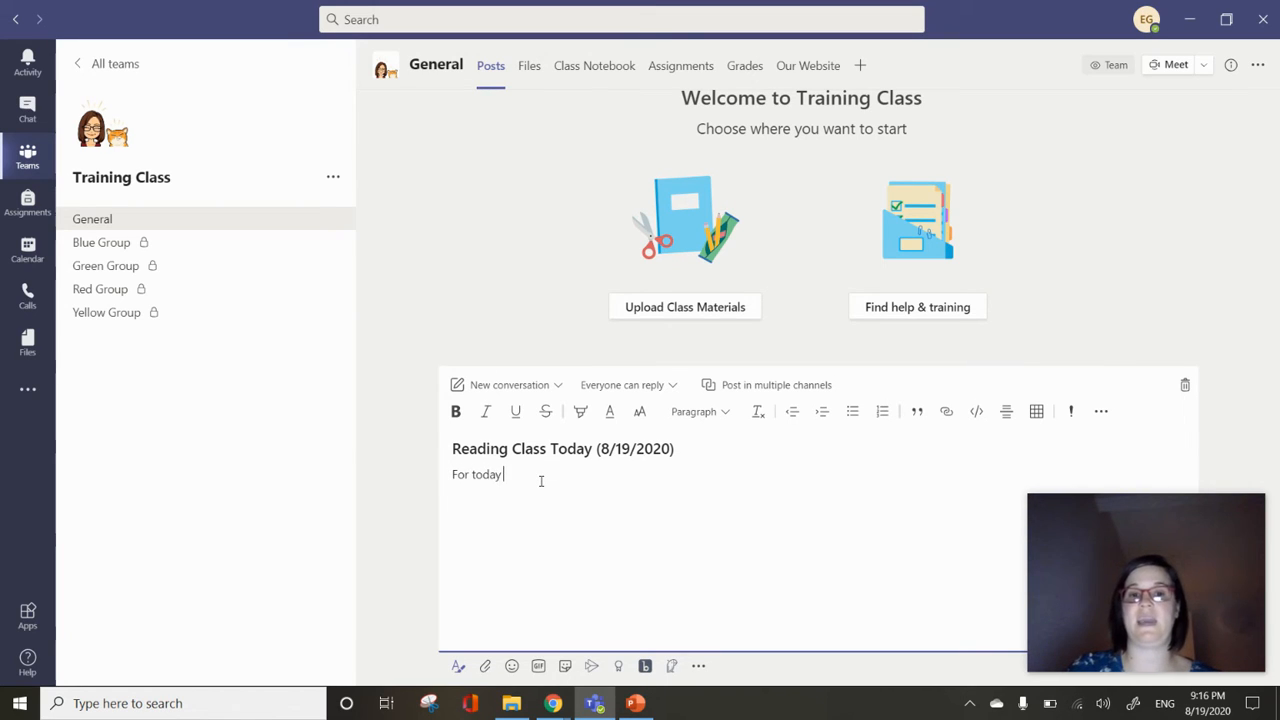
pyautogui.write(' we will be')
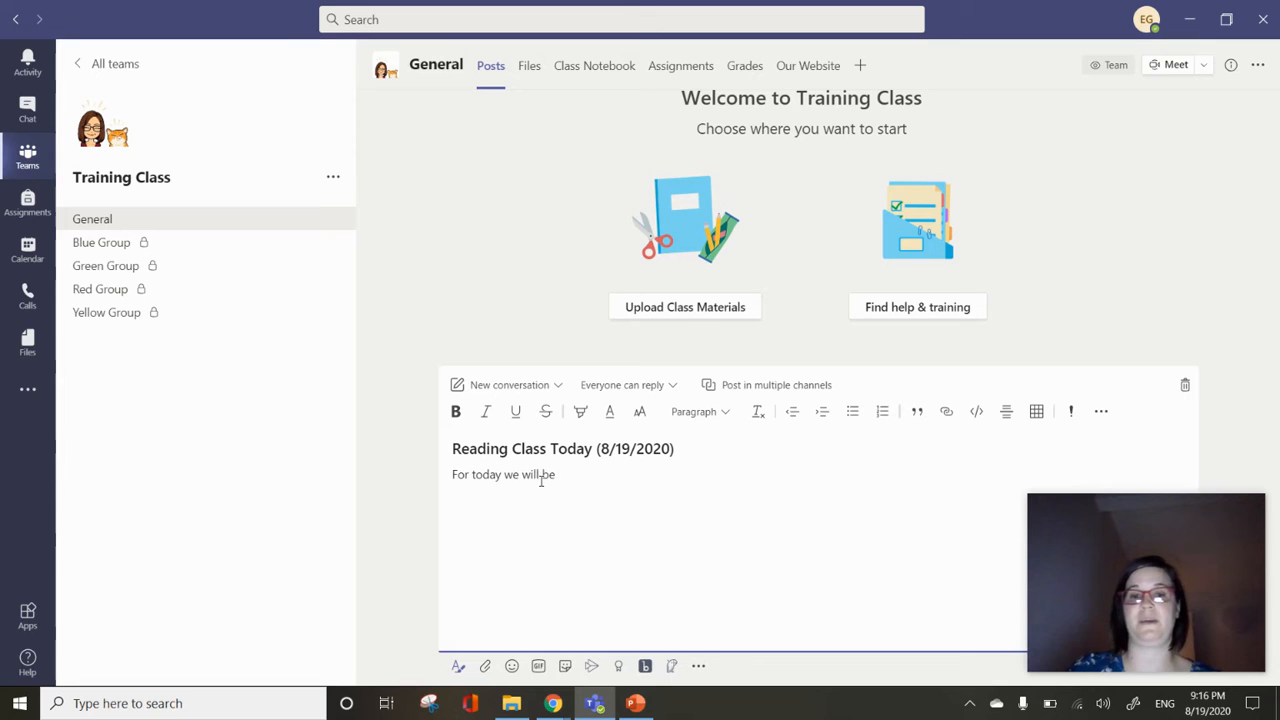
pyautogui.press('BackSpace')
pyautogui.press('BackSpace')
pyautogui.press('BackSpace')
pyautogui.press('BackSpace')
pyautogui.press('BackSpace')
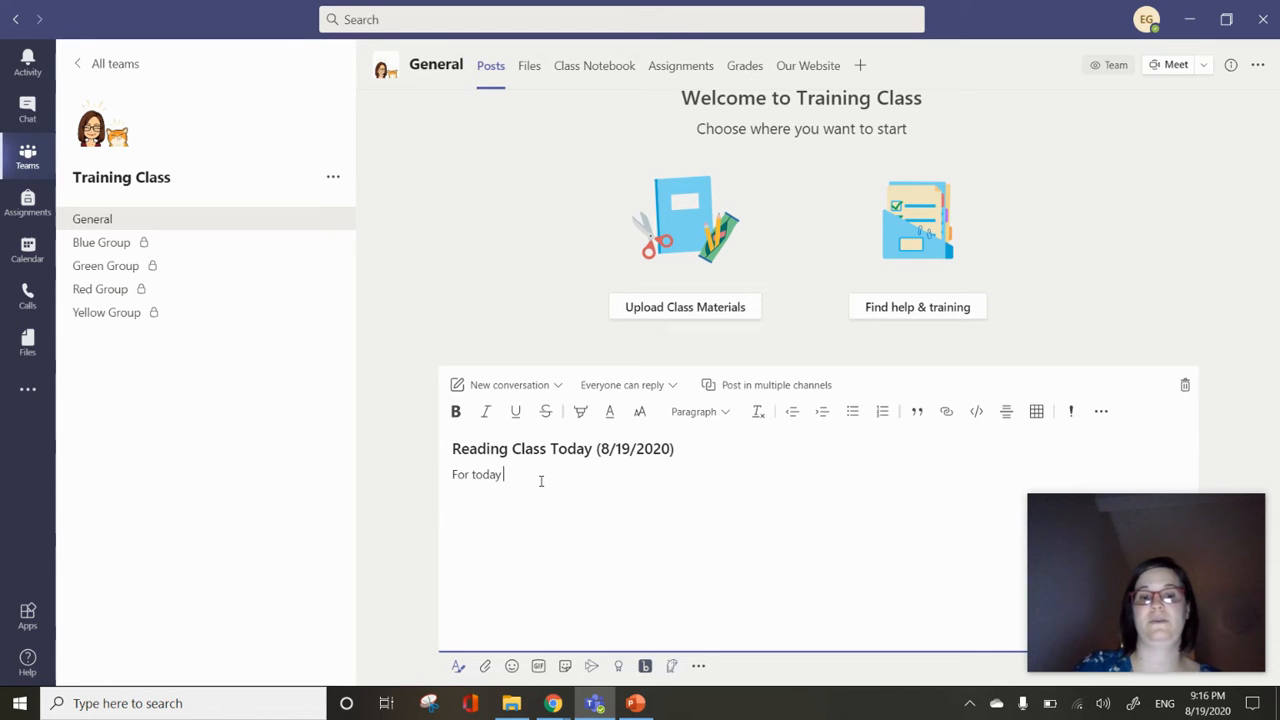
pyautogui.write('you will need to complete:')
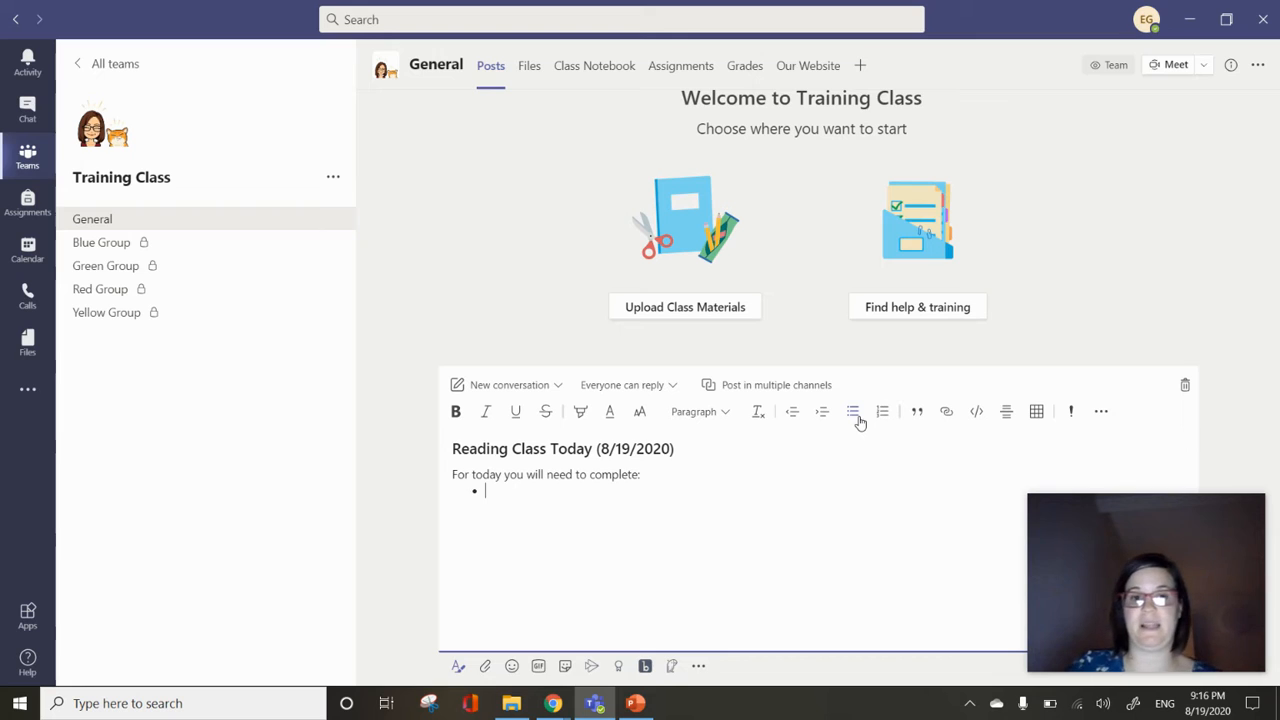
# Step: Add a bulleted list under the introductory line with the placeholder items "dddd" and "fff"
pyautogui.write('dddd')
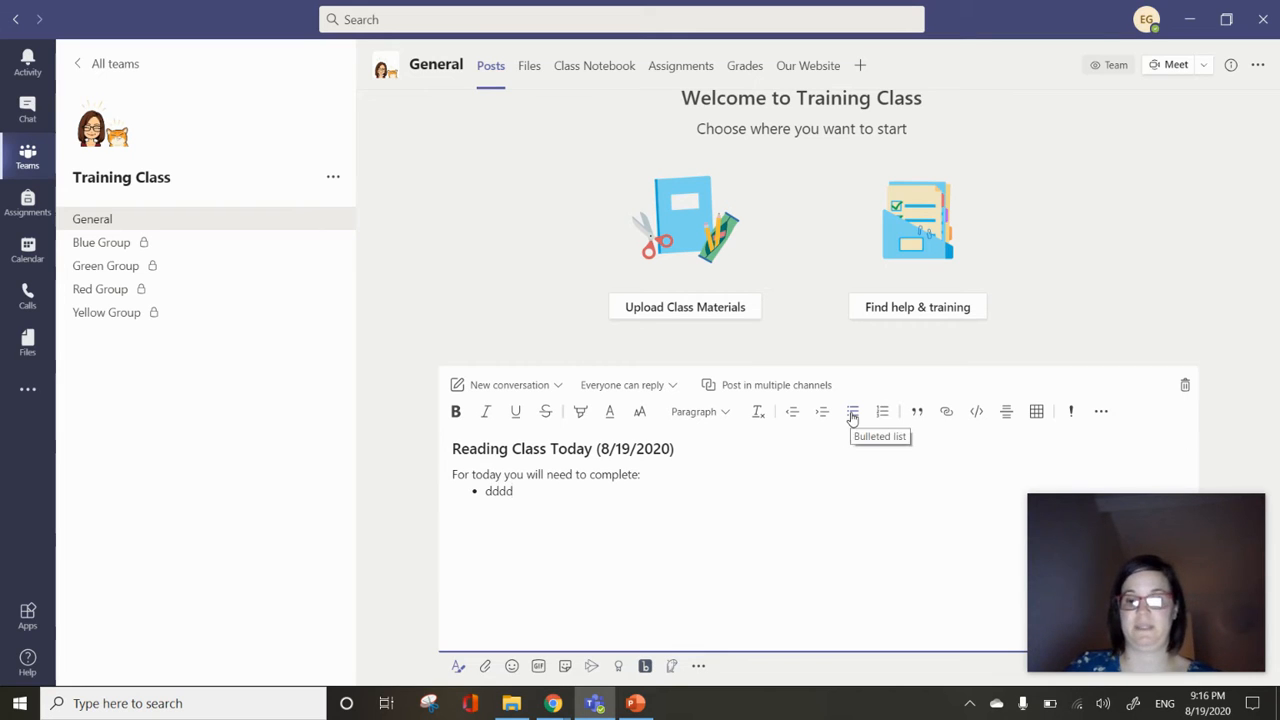
pyautogui.press('Return')
pyautogui.write('fff')
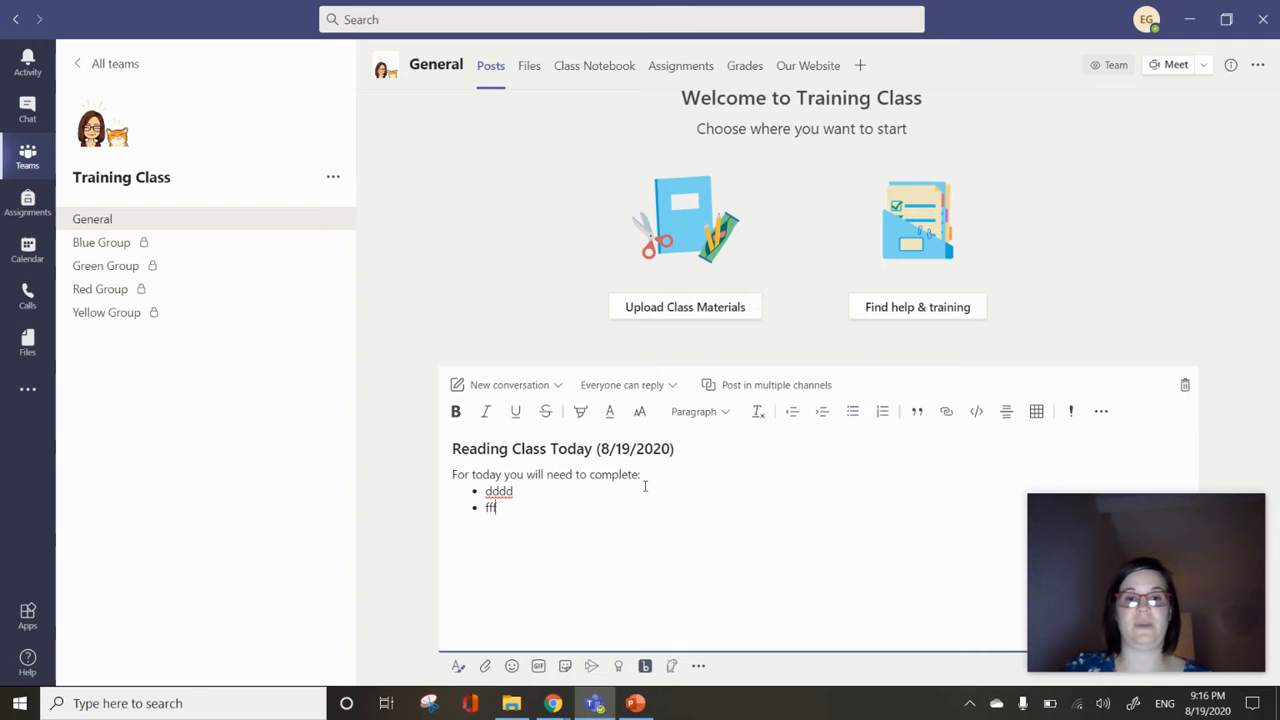
# Step: Format the line "For today you will need to complete:" in bold, without underline or italics
pyautogui.moveTo(645, 487); pyautogui.dragTo(452, 474)
pyautogui.click(514, 414)
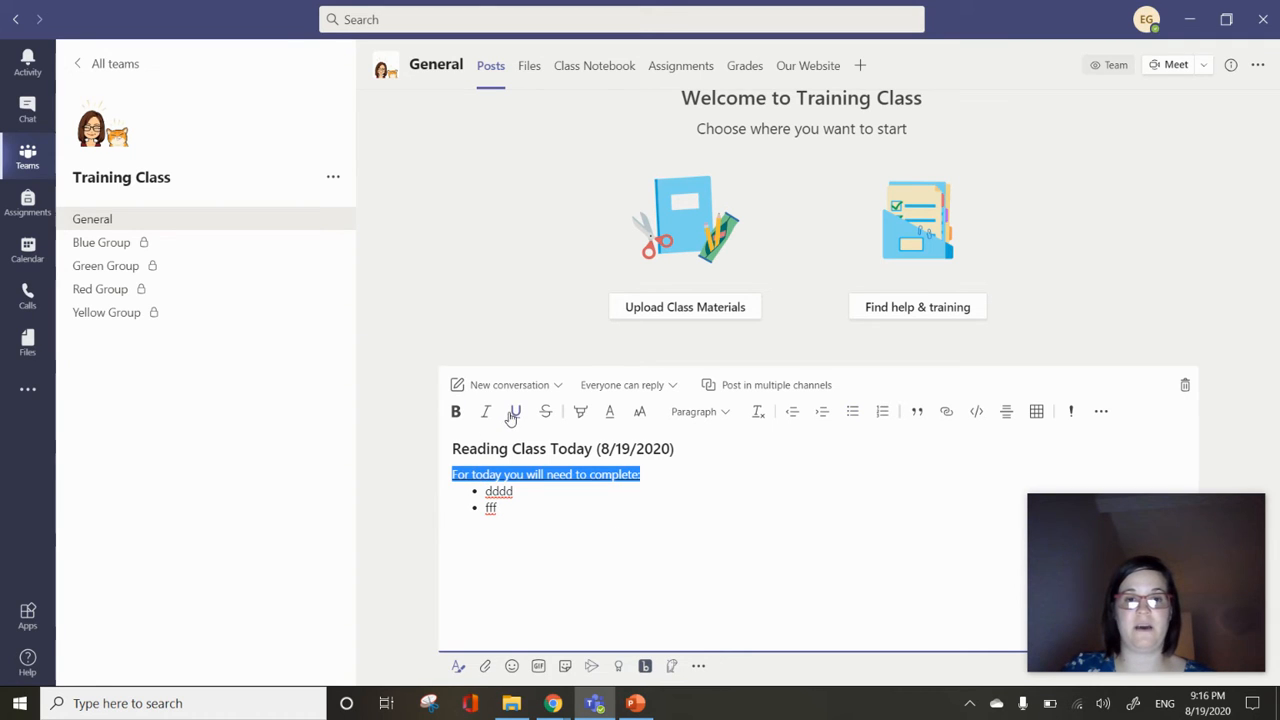
pyautogui.click(512, 418)
pyautogui.click(486, 417)
pyautogui.click(486, 417)
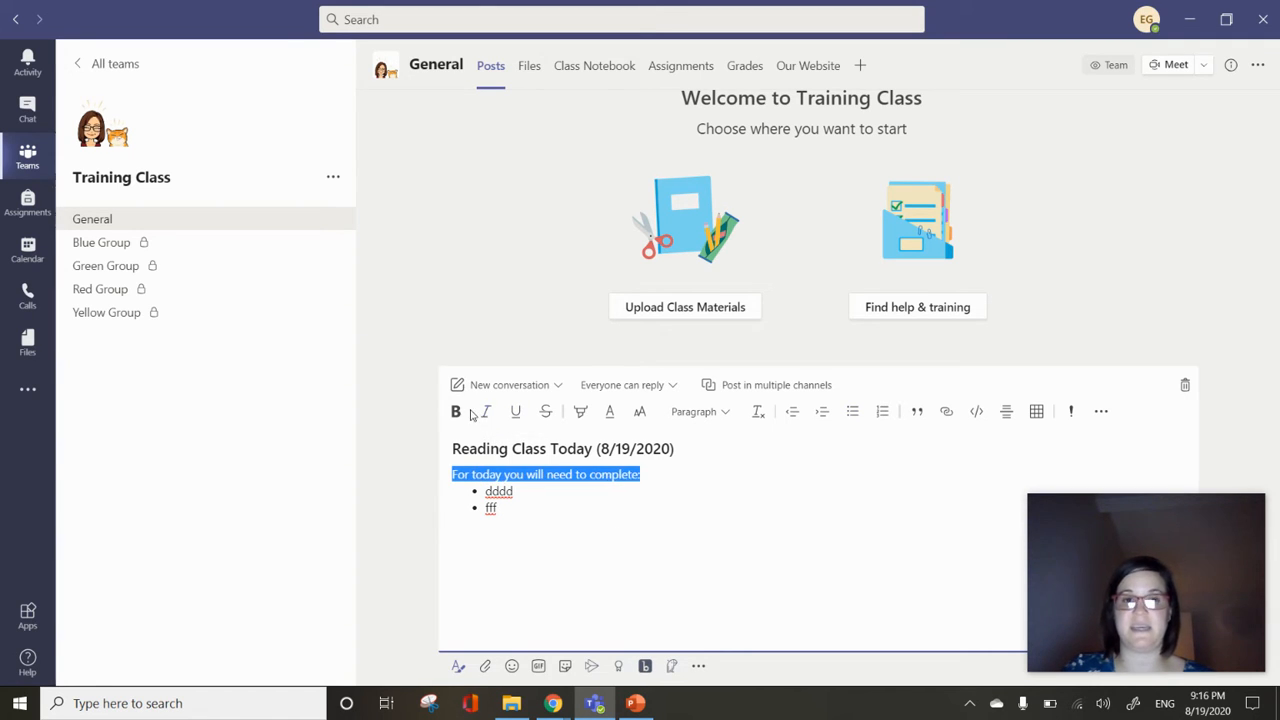
pyautogui.click(456, 411)
pyautogui.click(490, 507)
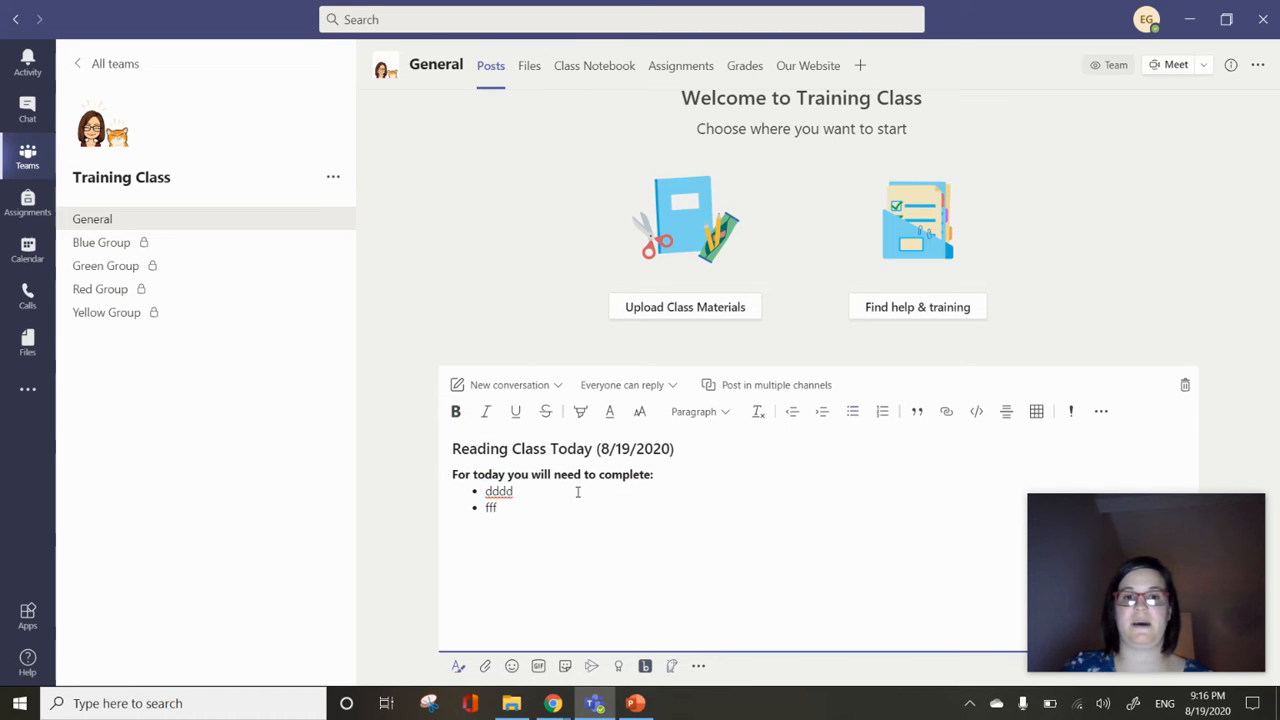
# Step: Highlight the line "For today you will need to complete:" in yellow and set its font color to blue
pyautogui.moveTo(662, 478); pyautogui.dragTo(432, 464)
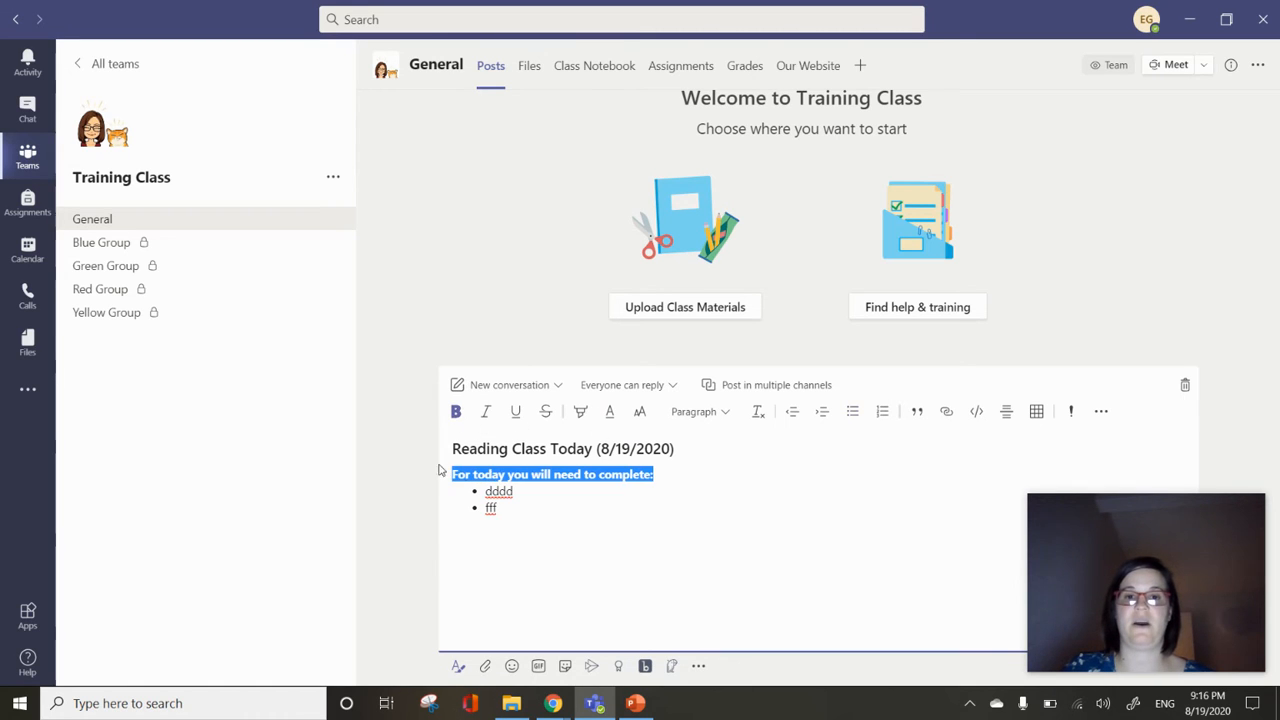
pyautogui.click(580, 414)
pyautogui.click(538, 378)
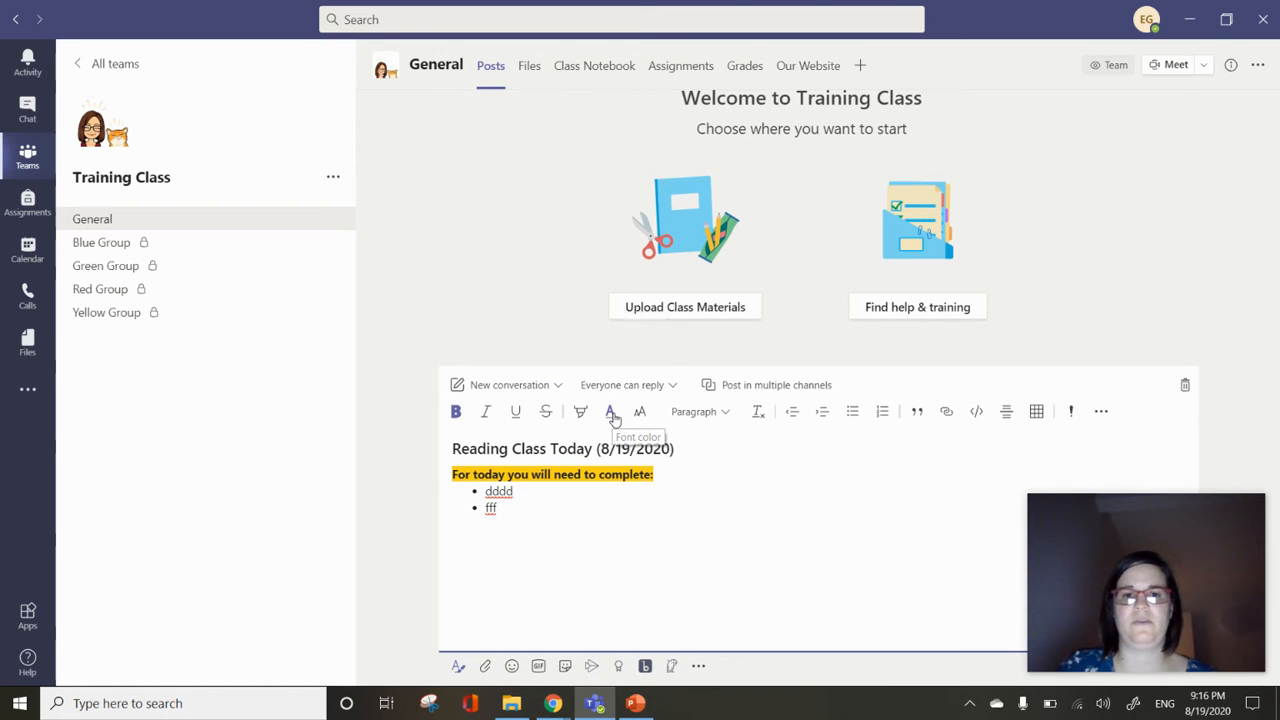
pyautogui.click(611, 414)
pyautogui.click(609, 357)
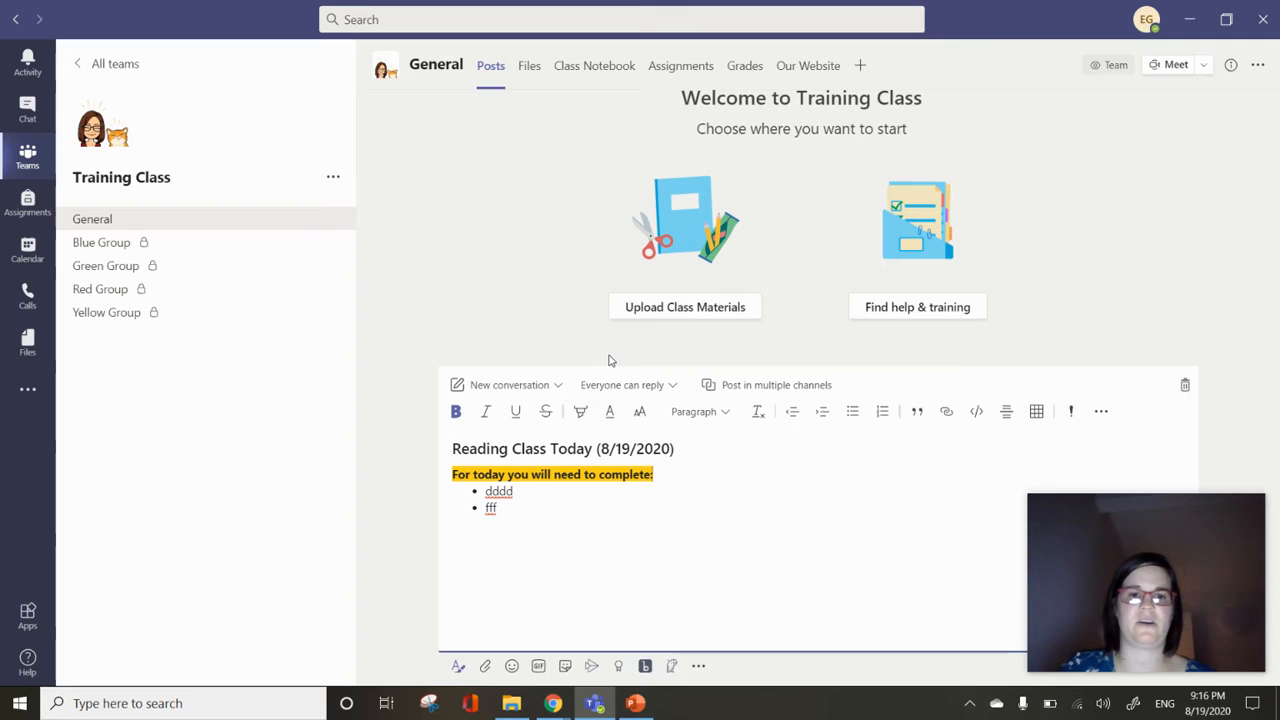
pyautogui.moveTo(660, 476); pyautogui.dragTo(415, 478)
pyautogui.click(610, 411)
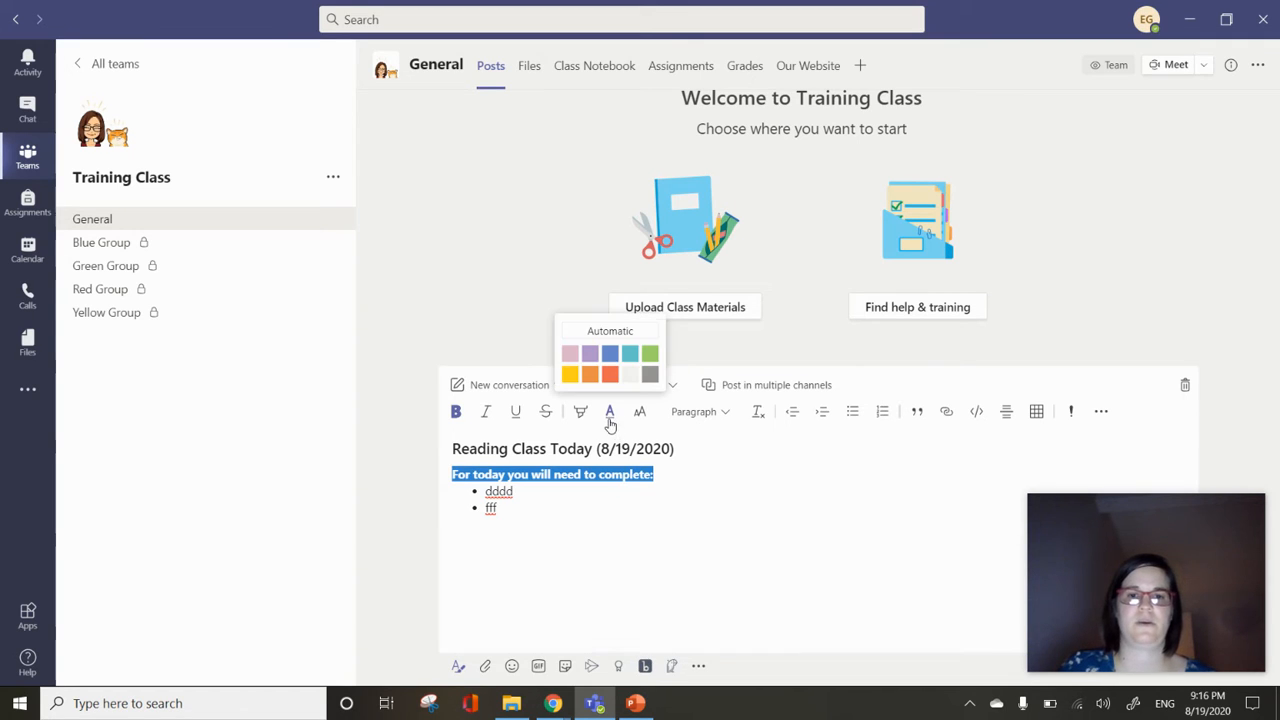
pyautogui.click(610, 352)
# Step: Indent the "fff" bullet by two levels, and decrease its indent back to the first level
pyautogui.click(669, 517)
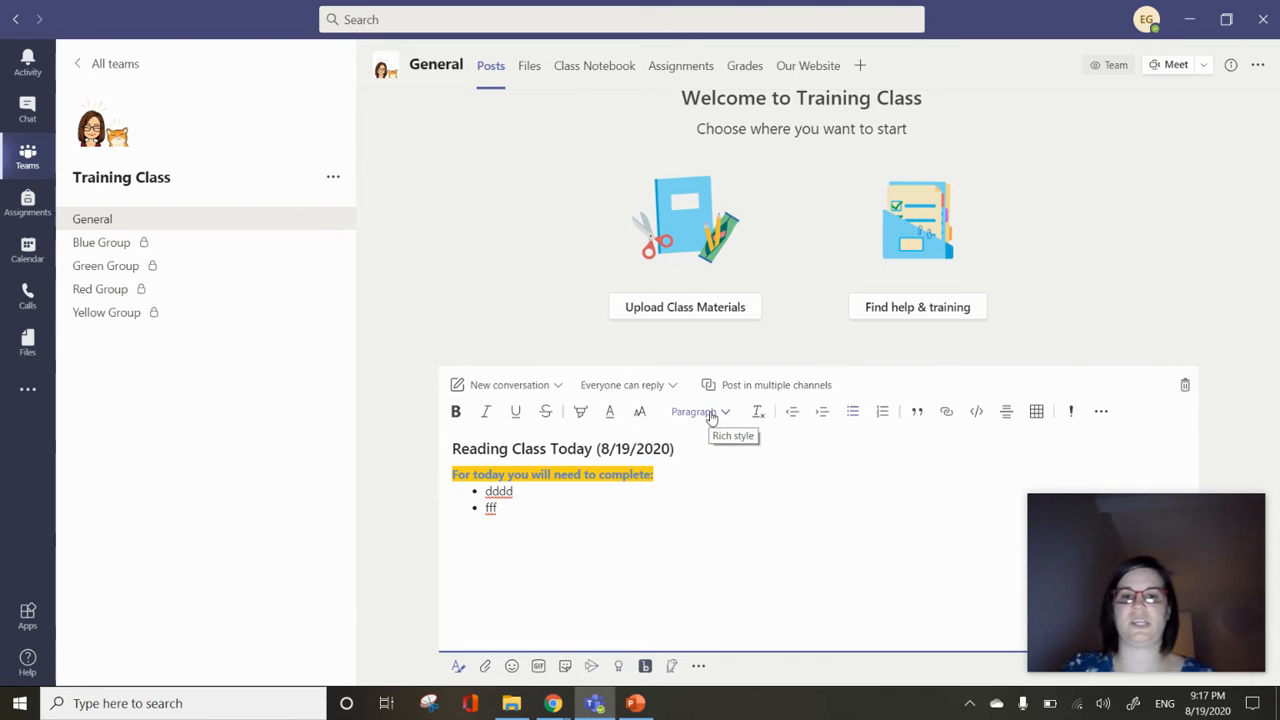
pyautogui.click(822, 413)
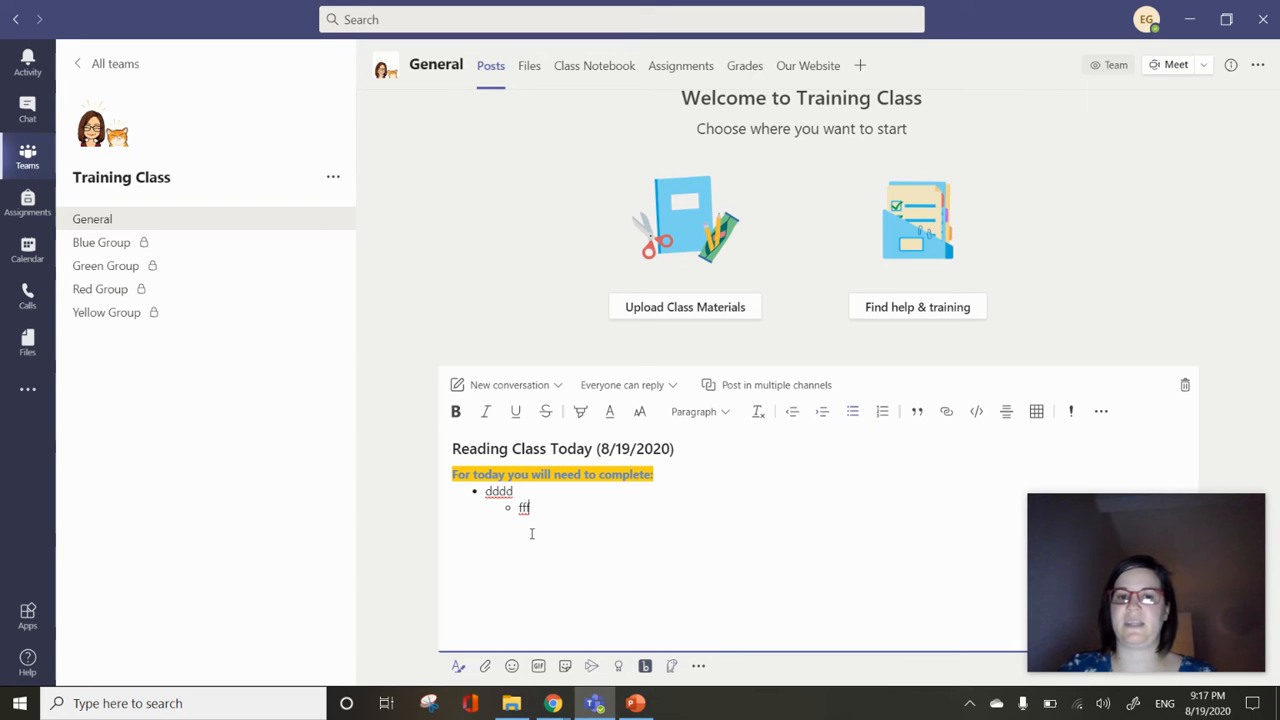
pyautogui.click(824, 416)
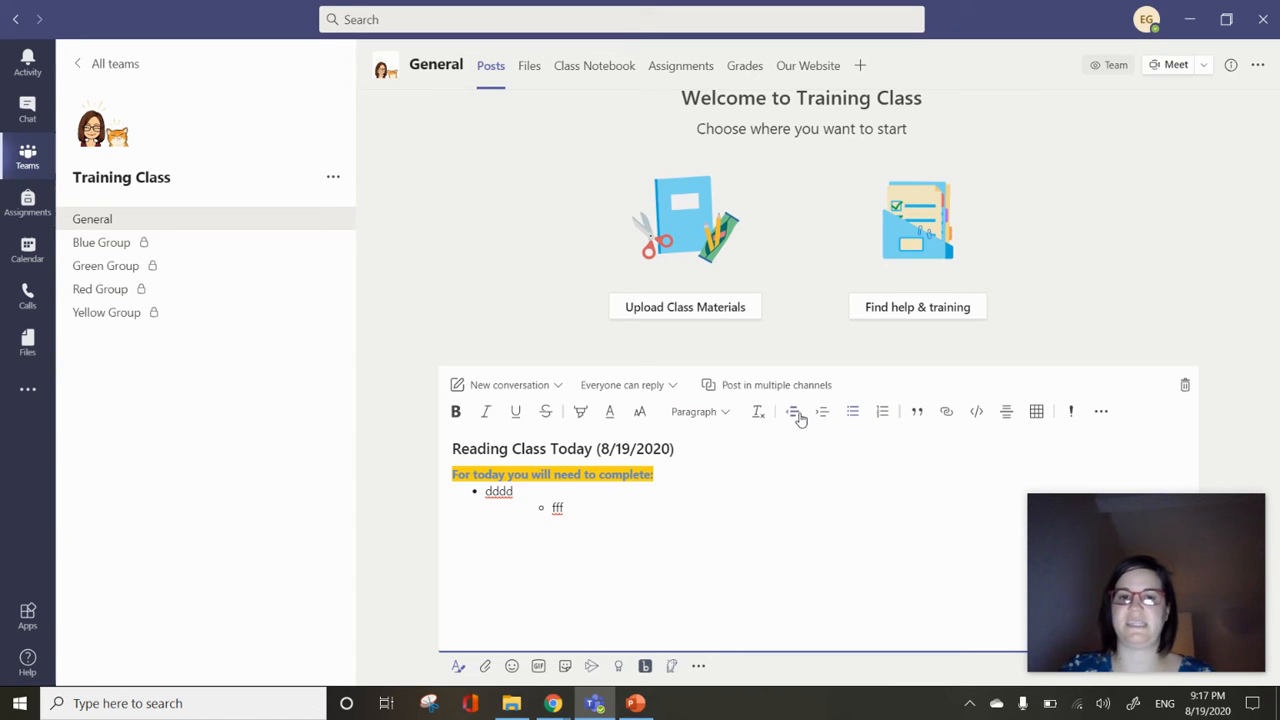
pyautogui.click(792, 412)
pyautogui.click(792, 412)
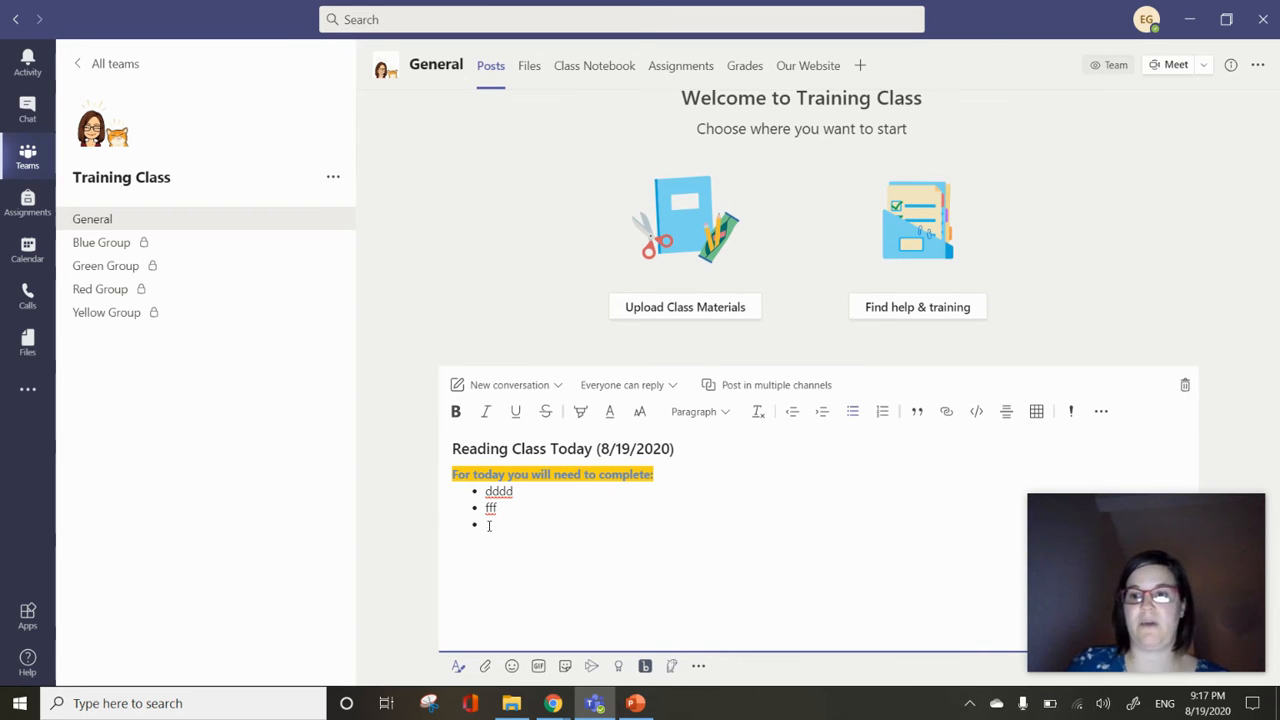
pyautogui.write('Go t')
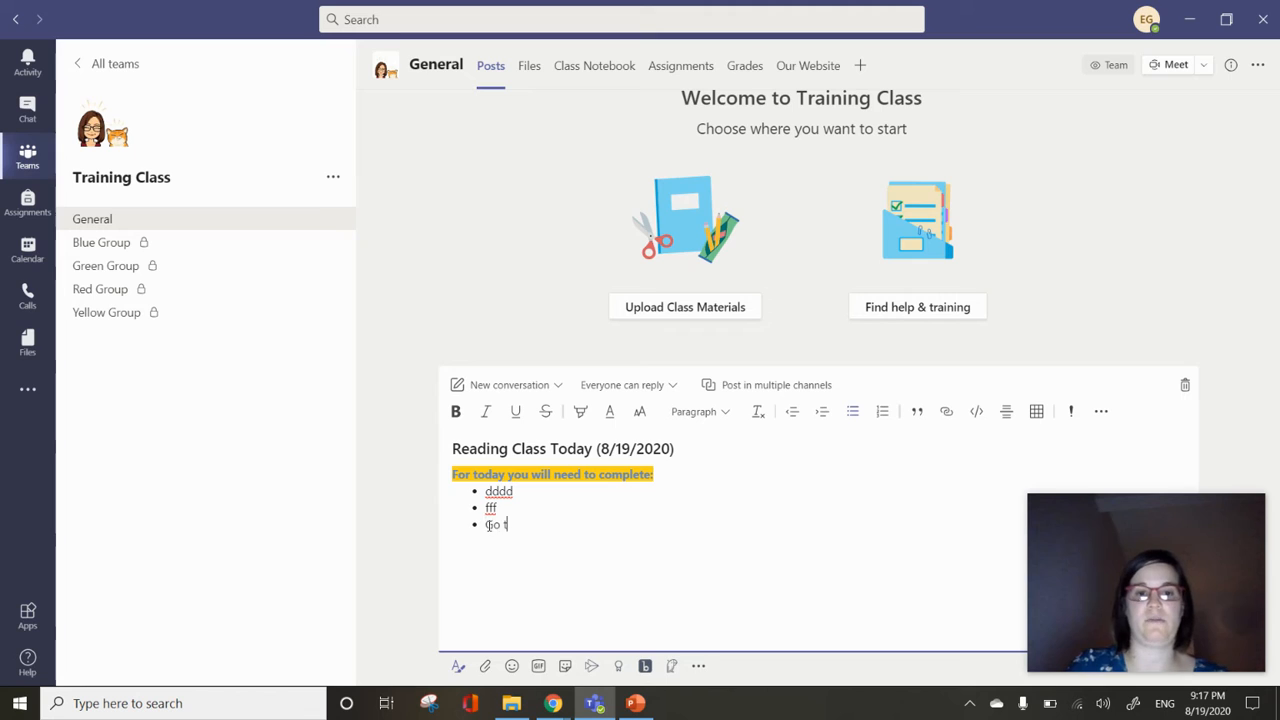
pyautogui.write('o Zearn')
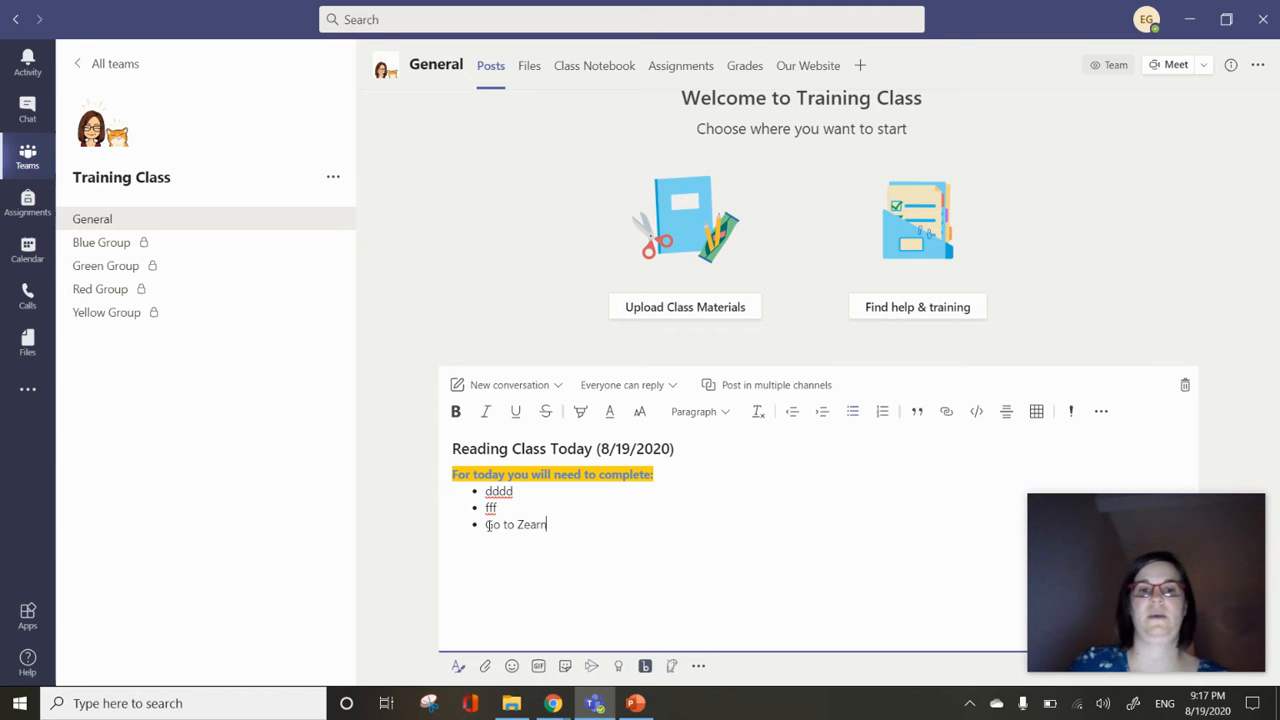
pyautogui.moveTo(568, 528); pyautogui.dragTo(485, 525)
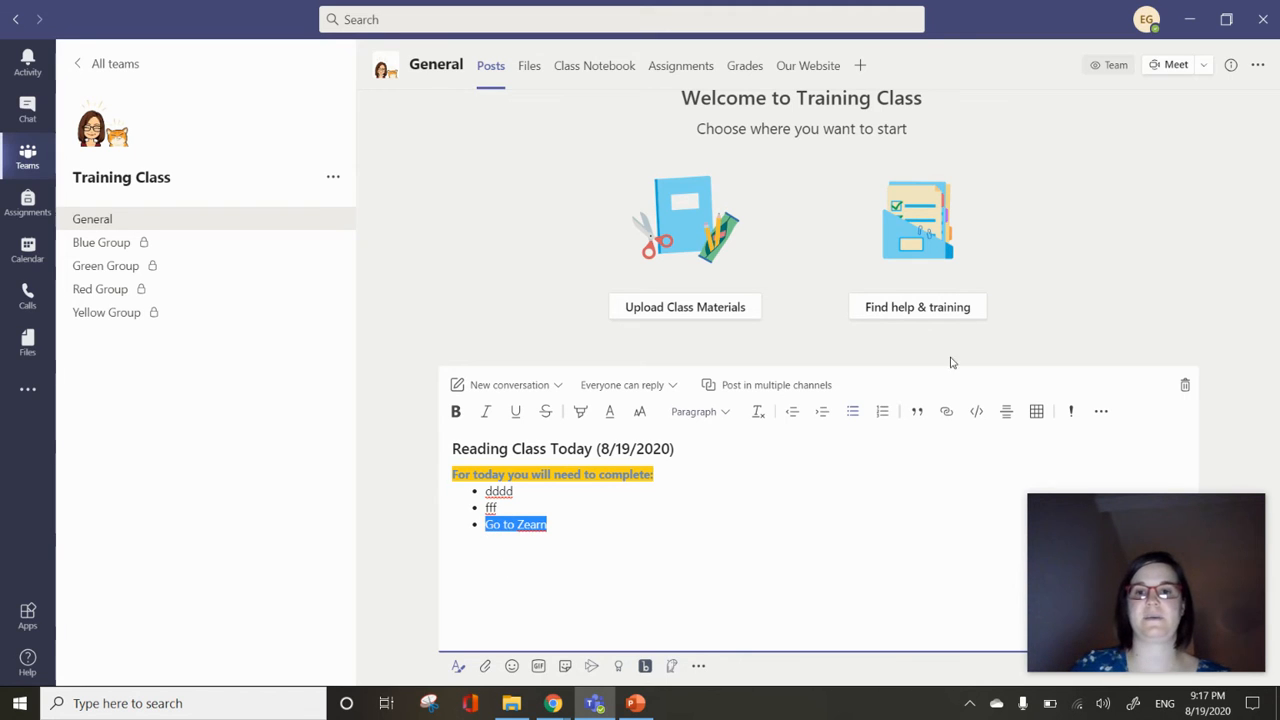
pyautogui.click(947, 412)
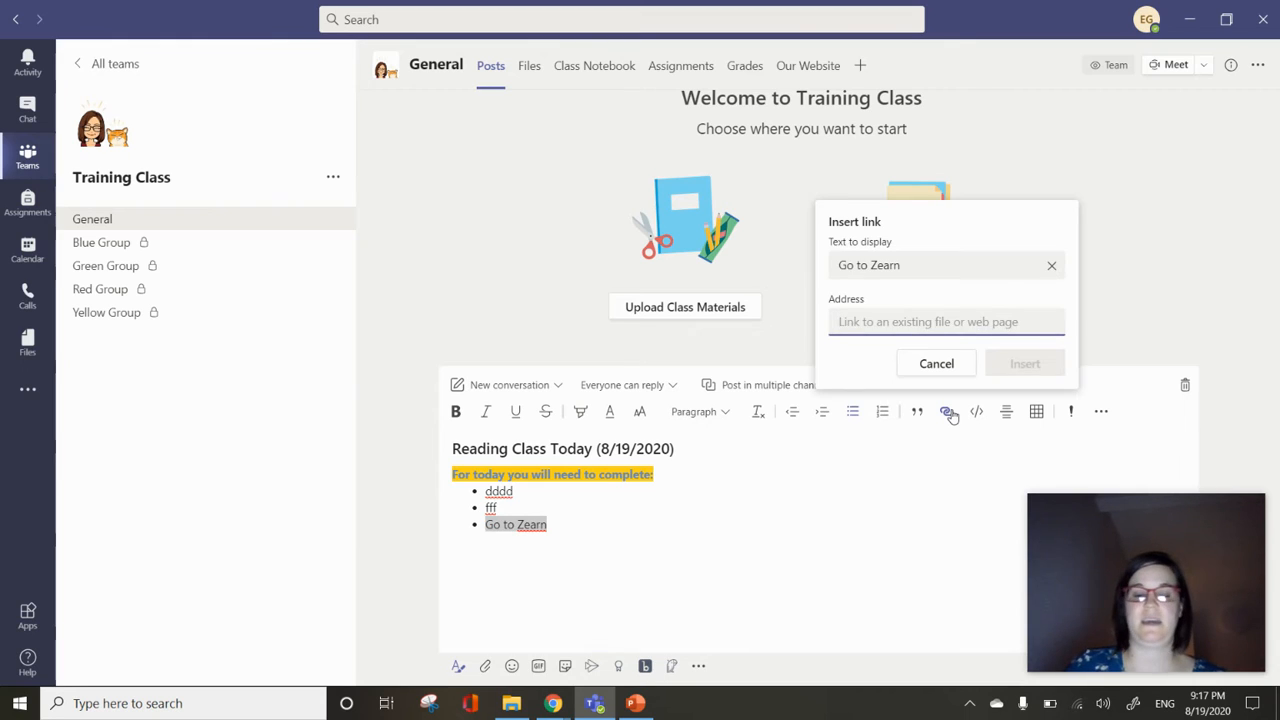
pyautogui.write('https')
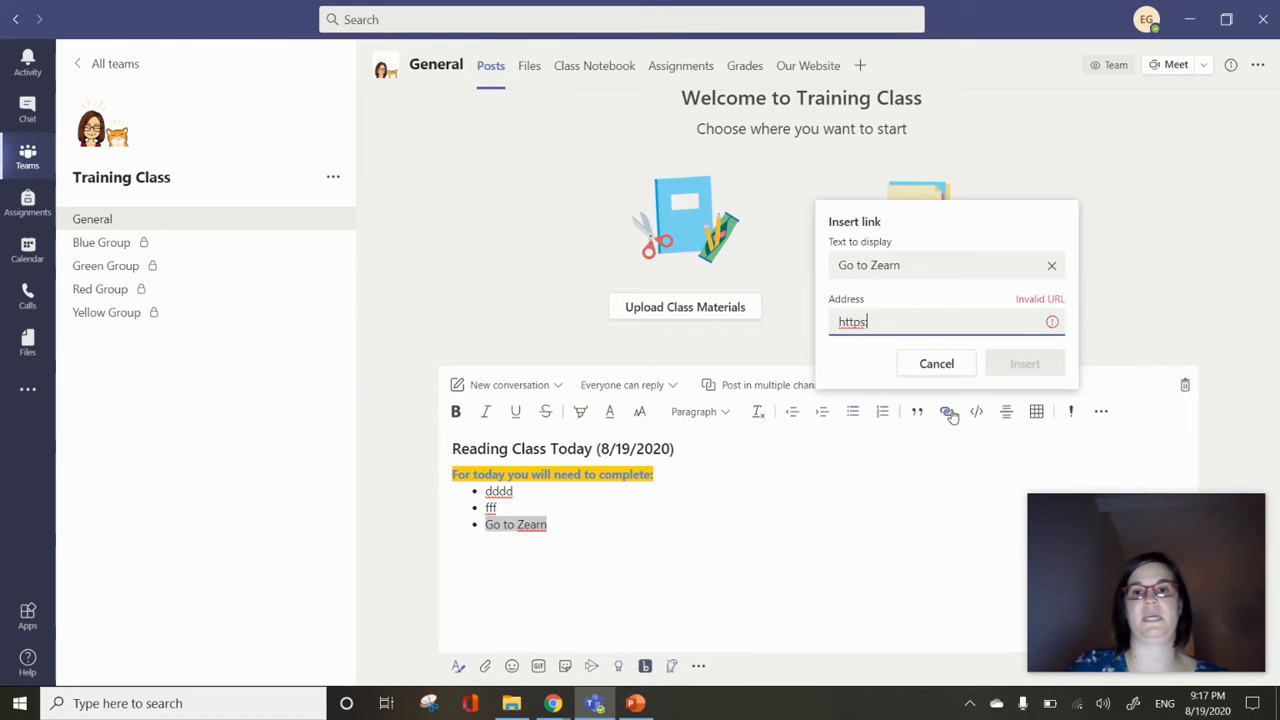
pyautogui.write('://www.zear')
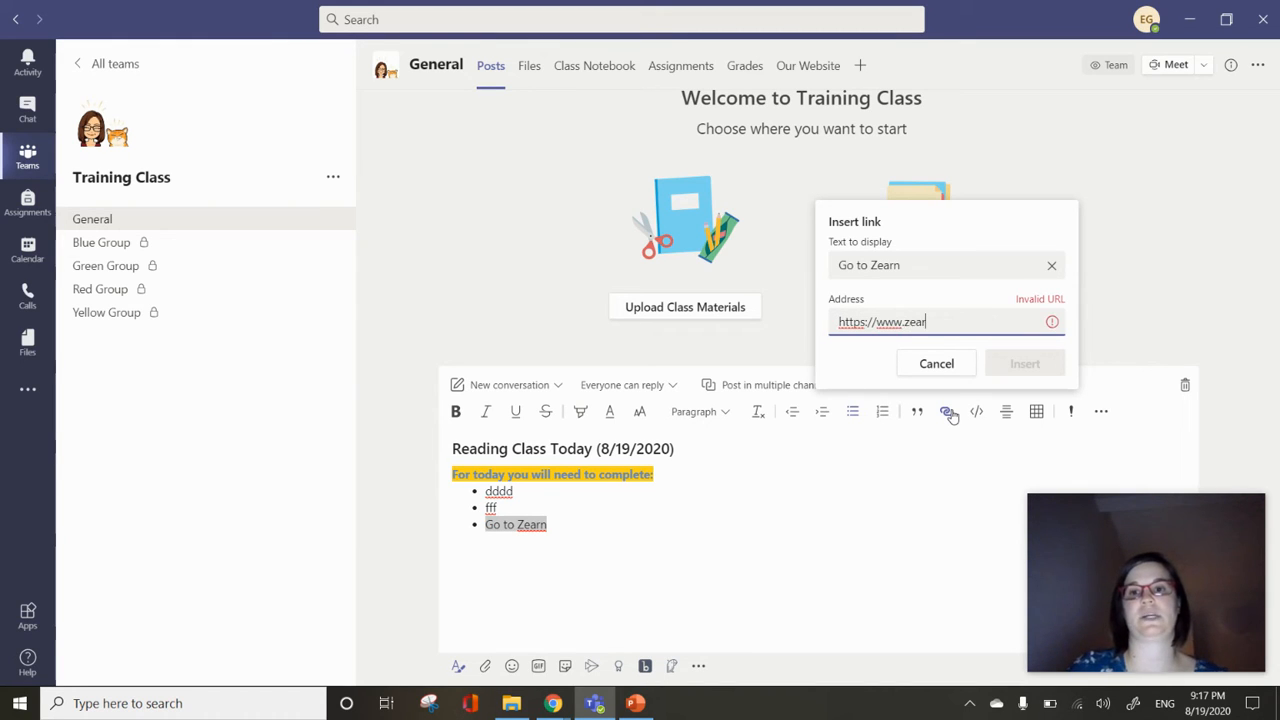
pyautogui.write('n.org')
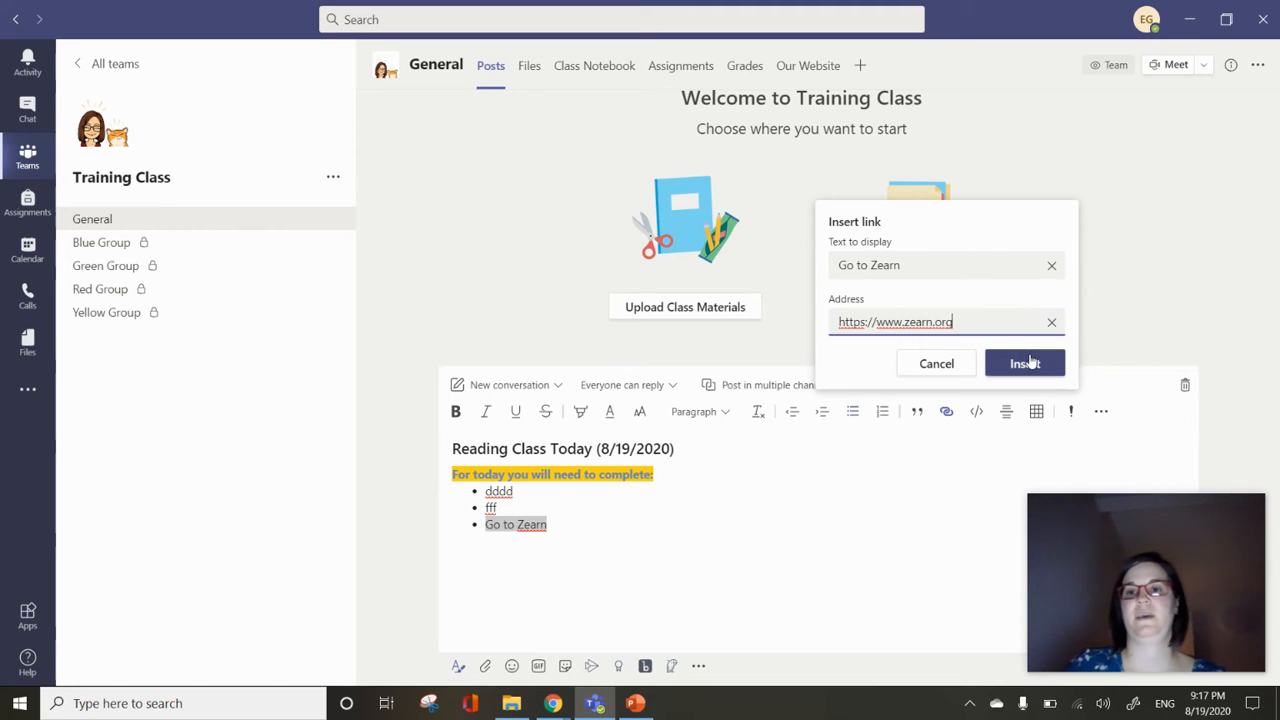
pyautogui.click(1018, 363)
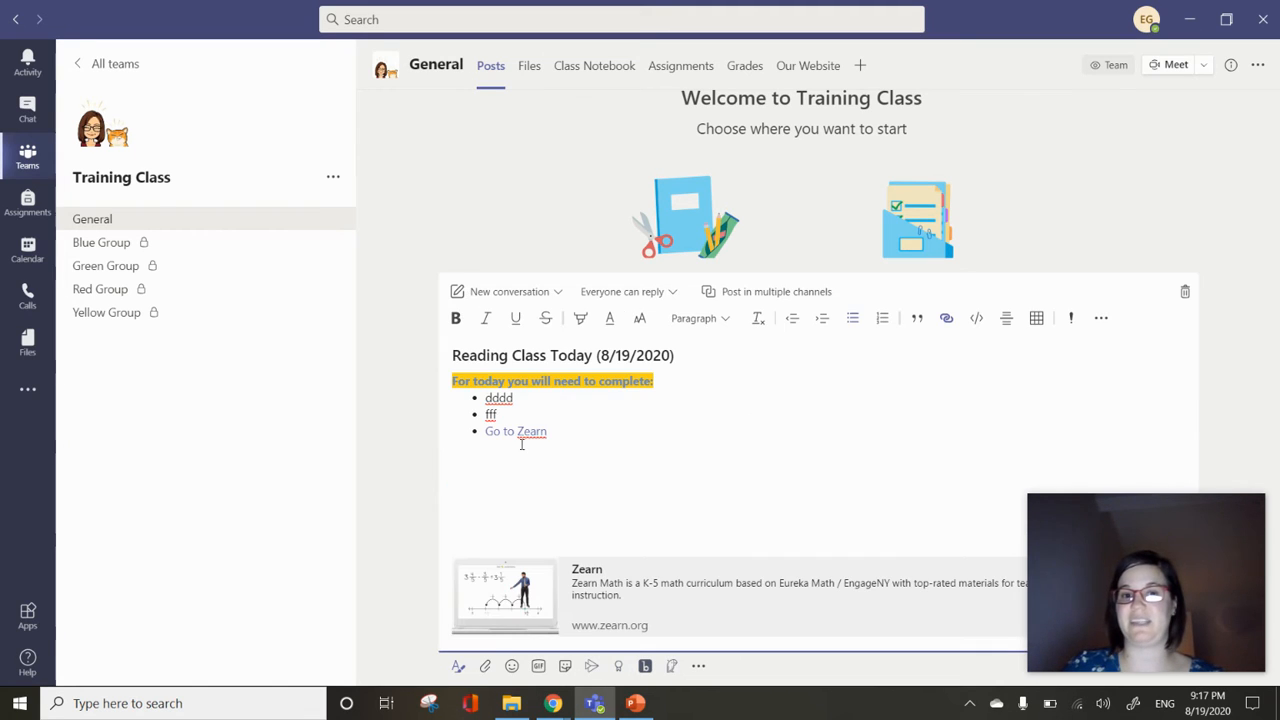
pyautogui.moveTo(1172, 540)
pyautogui.mouseDown()
pyautogui.moveTo(1005, 549)
pyautogui.moveTo(1158, 544)
pyautogui.mouseUp()
pyautogui.click(1171, 570)
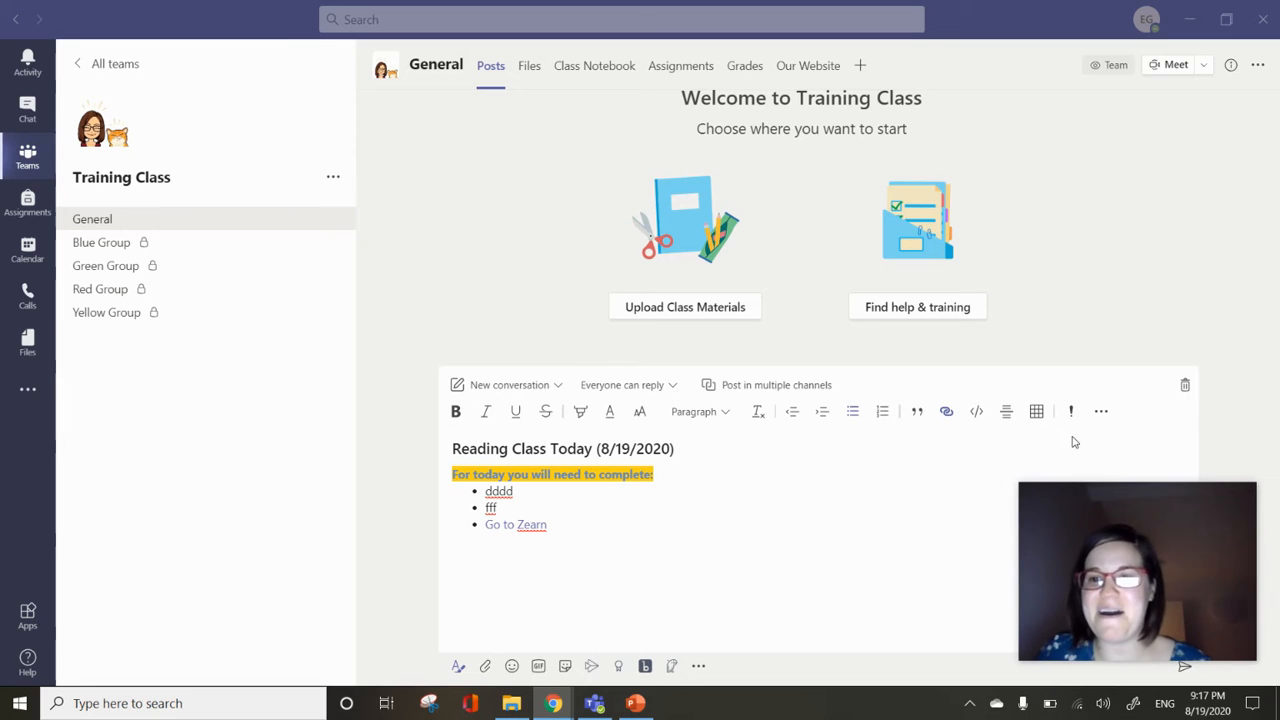
# Step: Delete the placeholder bullets "dddd" and "fff" from the list above the Zearn link
pyautogui.click(1099, 414)
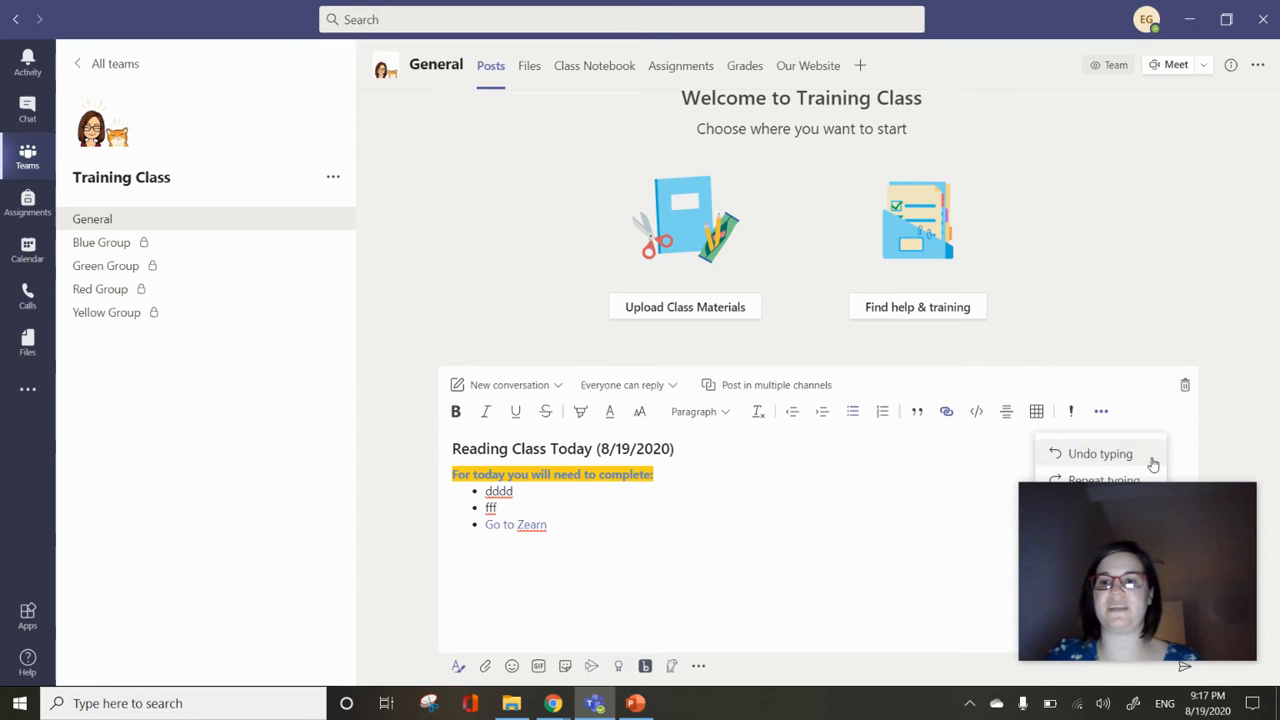
pyautogui.click(530, 493)
pyautogui.moveTo(498, 508); pyautogui.dragTo(487, 491)
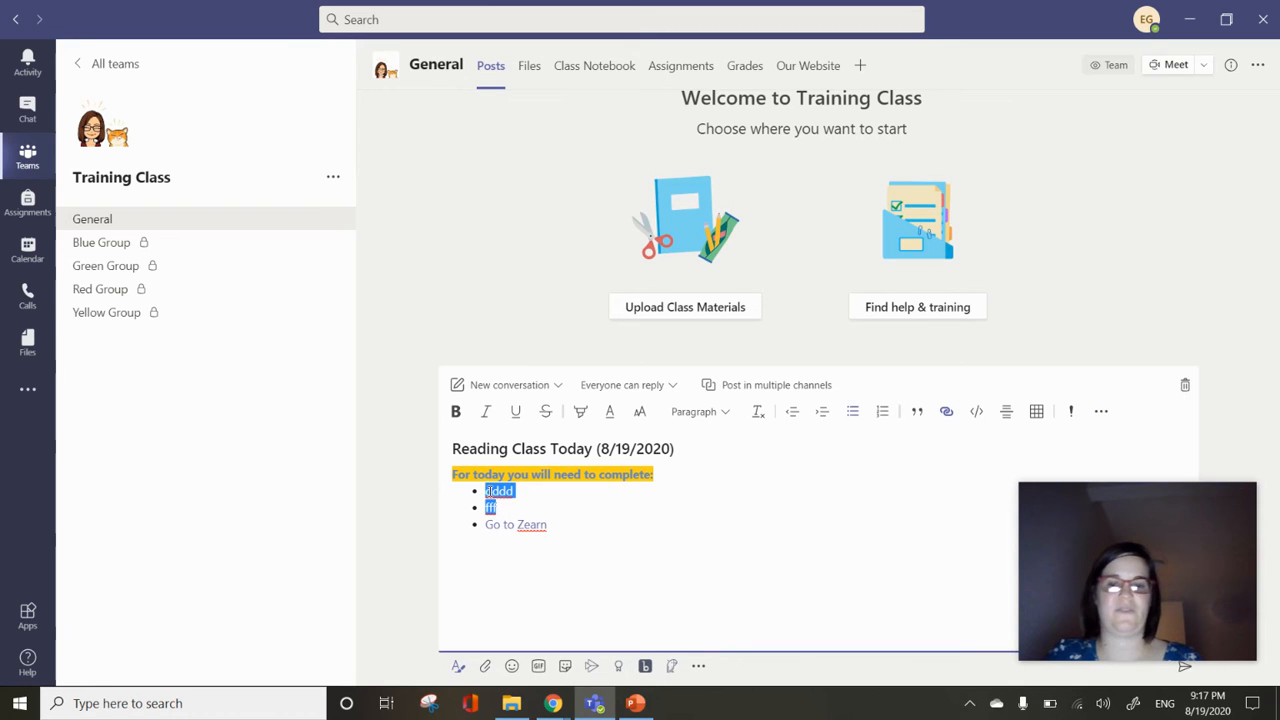
pyautogui.press('BackSpace')
pyautogui.press('BackSpace')
pyautogui.press('BackSpace')
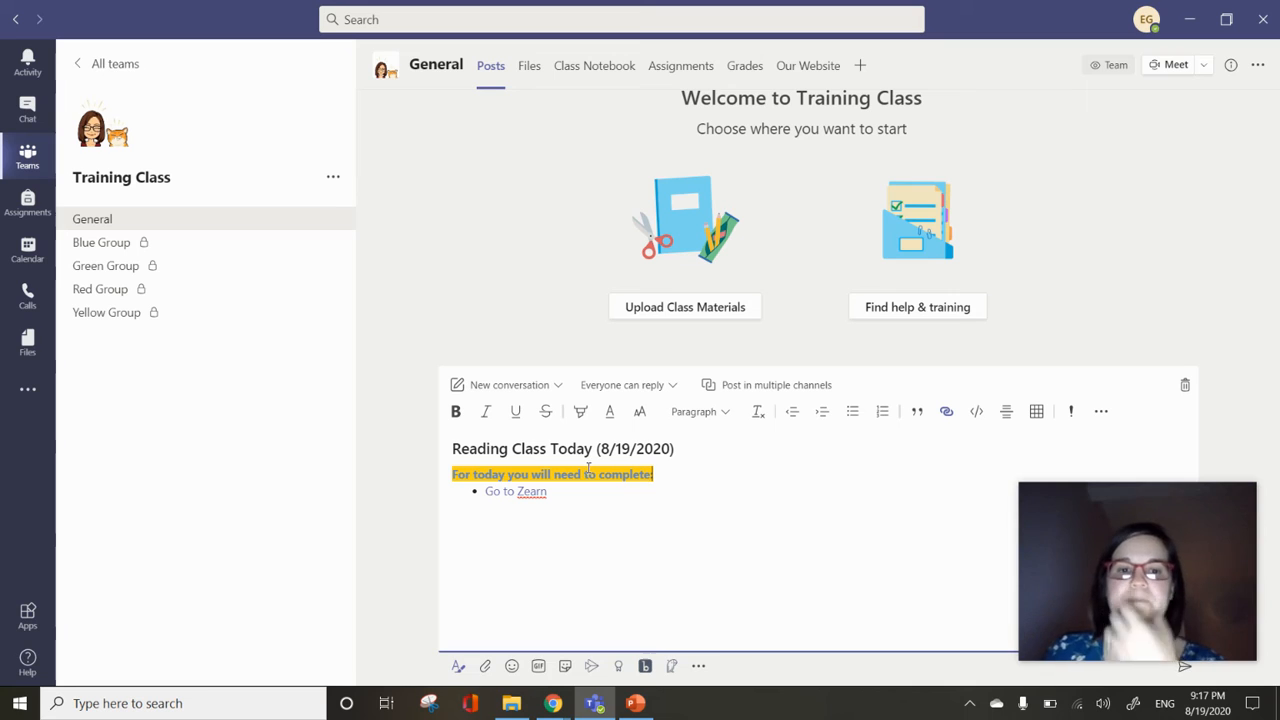
# Step: Review the reply permission options and the channels available for posting in multiple channels, without adding any channel
pyautogui.click(648, 386)
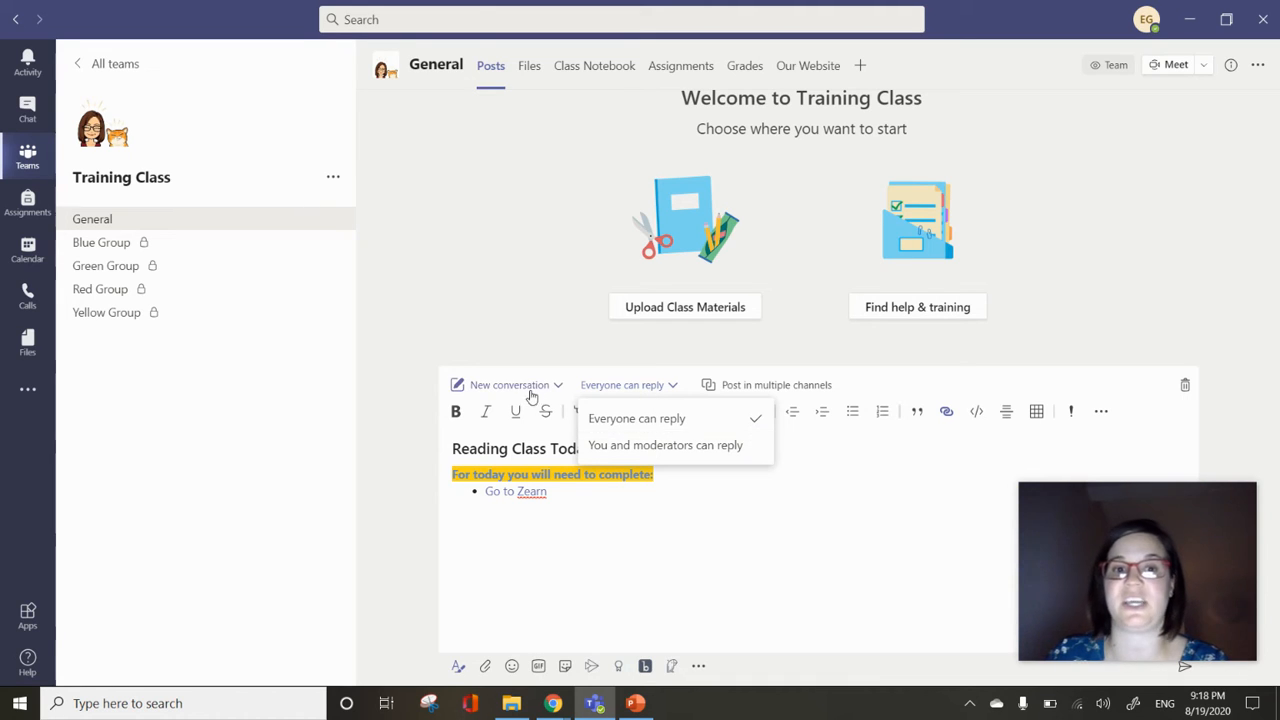
pyautogui.click(787, 386)
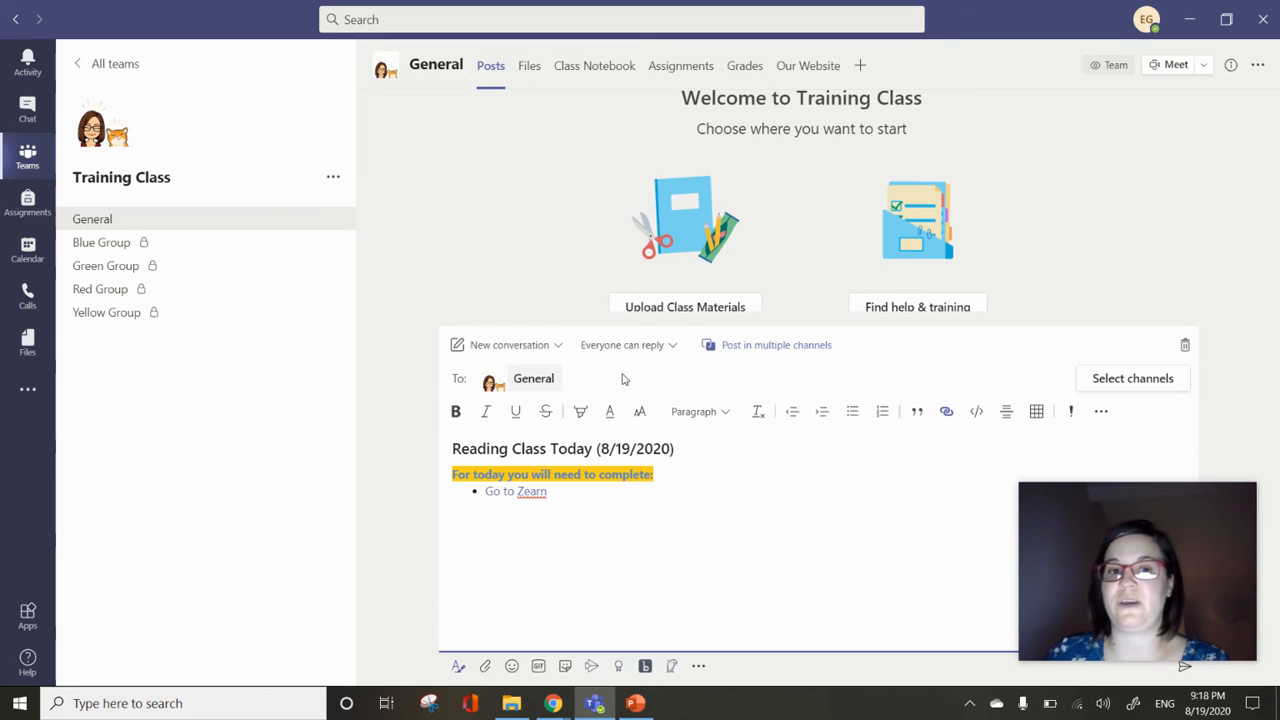
pyautogui.click(1133, 379)
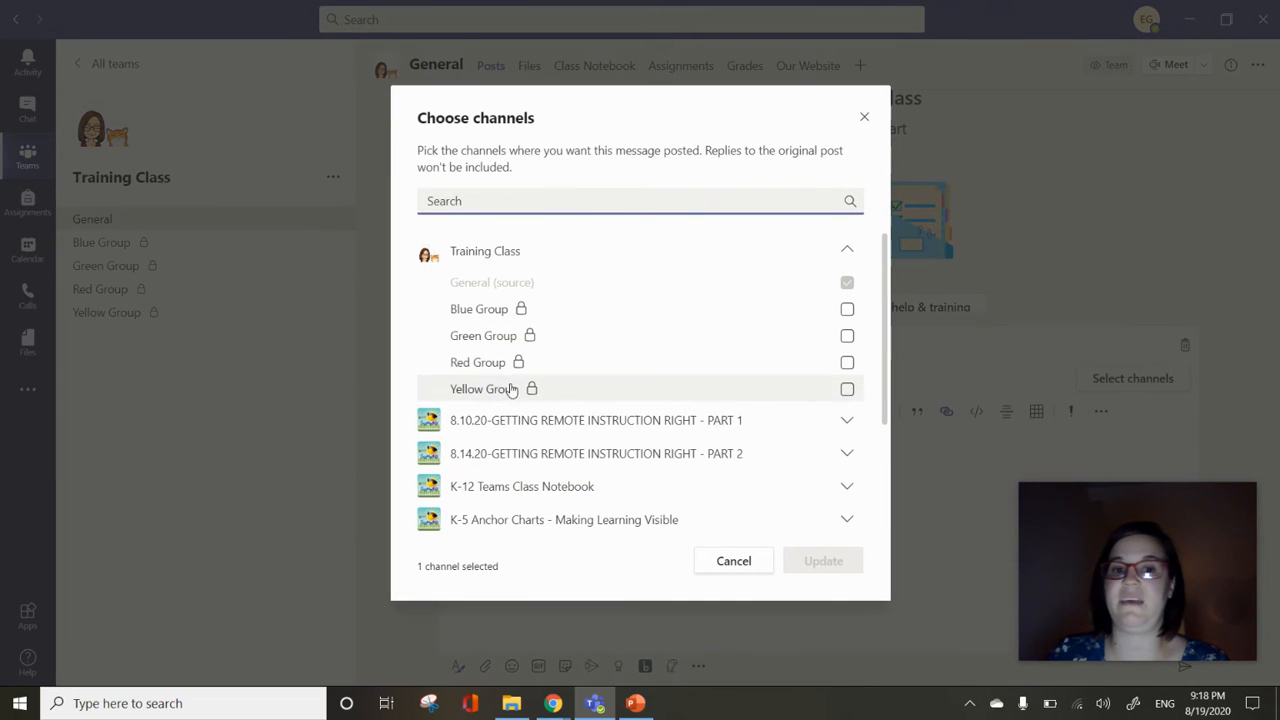
pyautogui.click(755, 560)
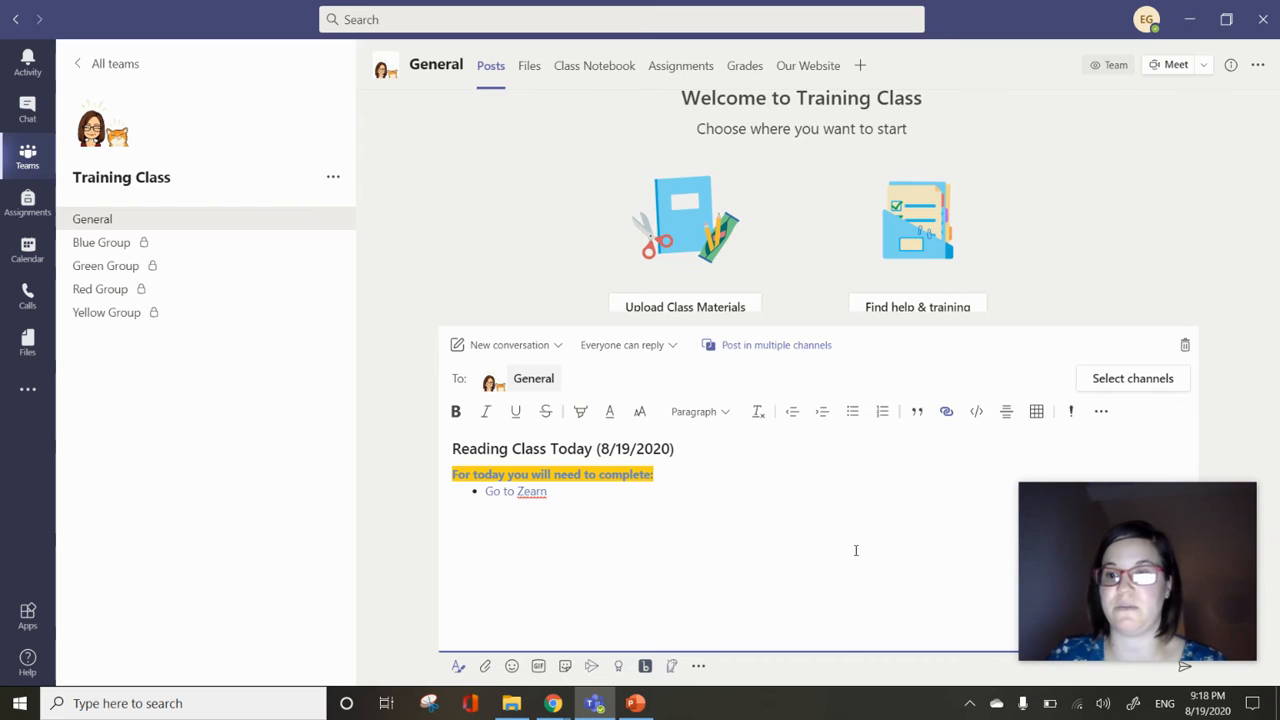
pyautogui.click(1103, 386)
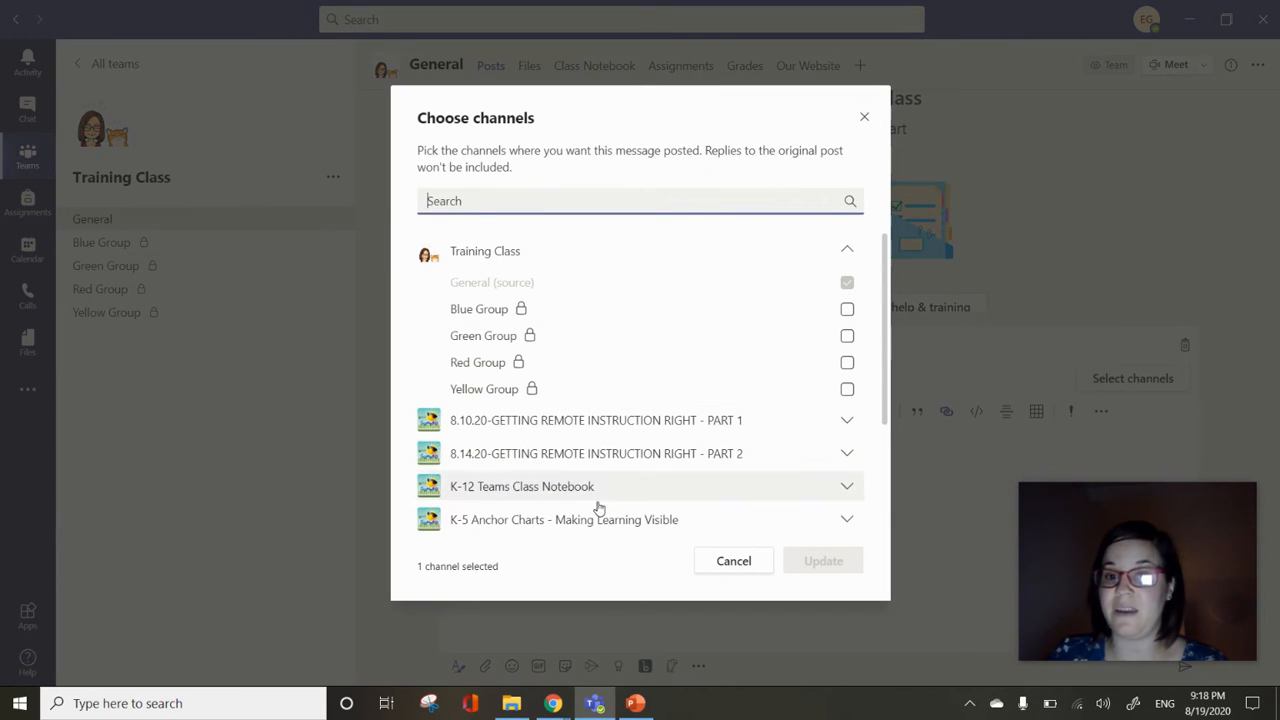
pyautogui.click(735, 561)
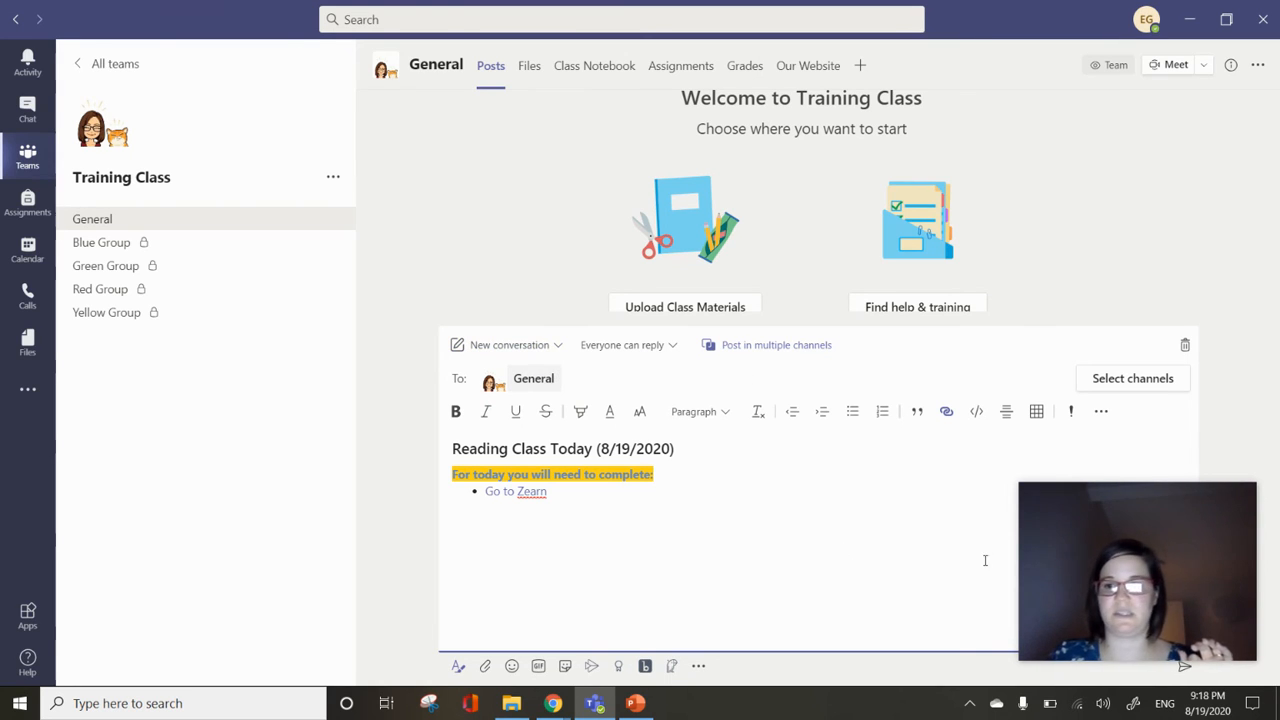
# Step: Send the finished "Reading Class Today (8/19/2020)" post to the General channel
pyautogui.moveTo(1076, 546); pyautogui.dragTo(1040, 512)
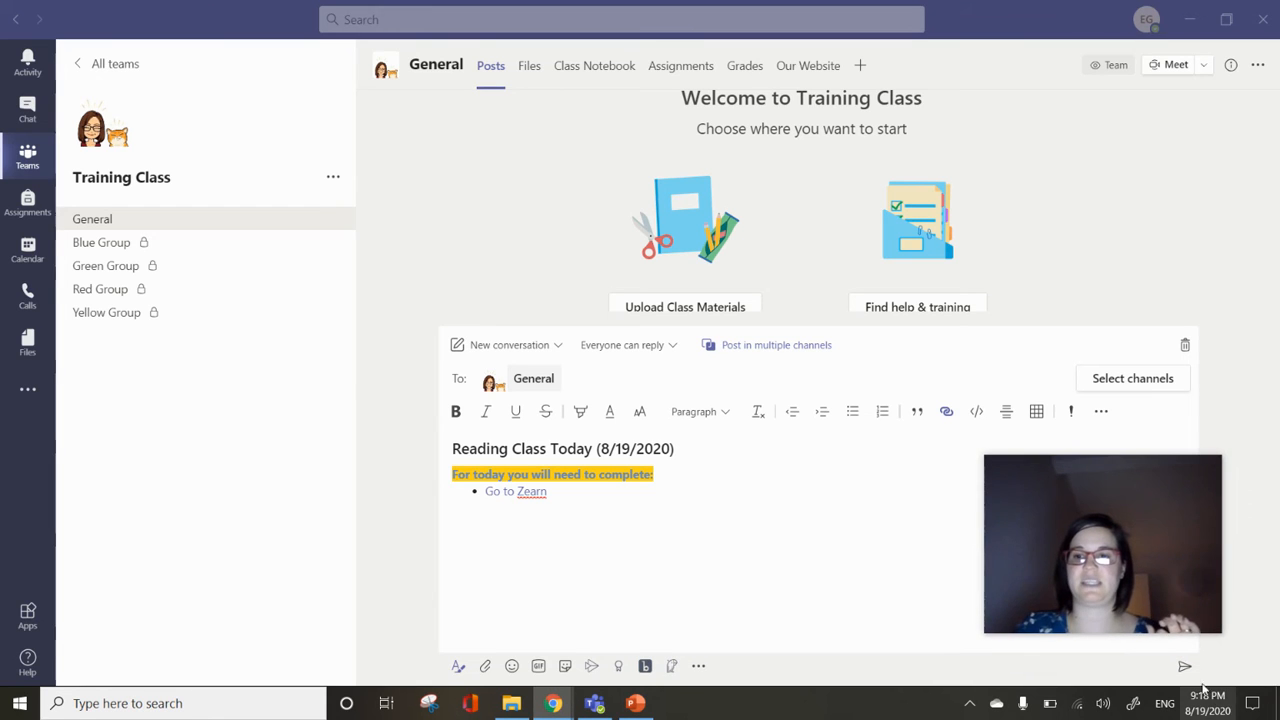
pyautogui.click(1185, 668)
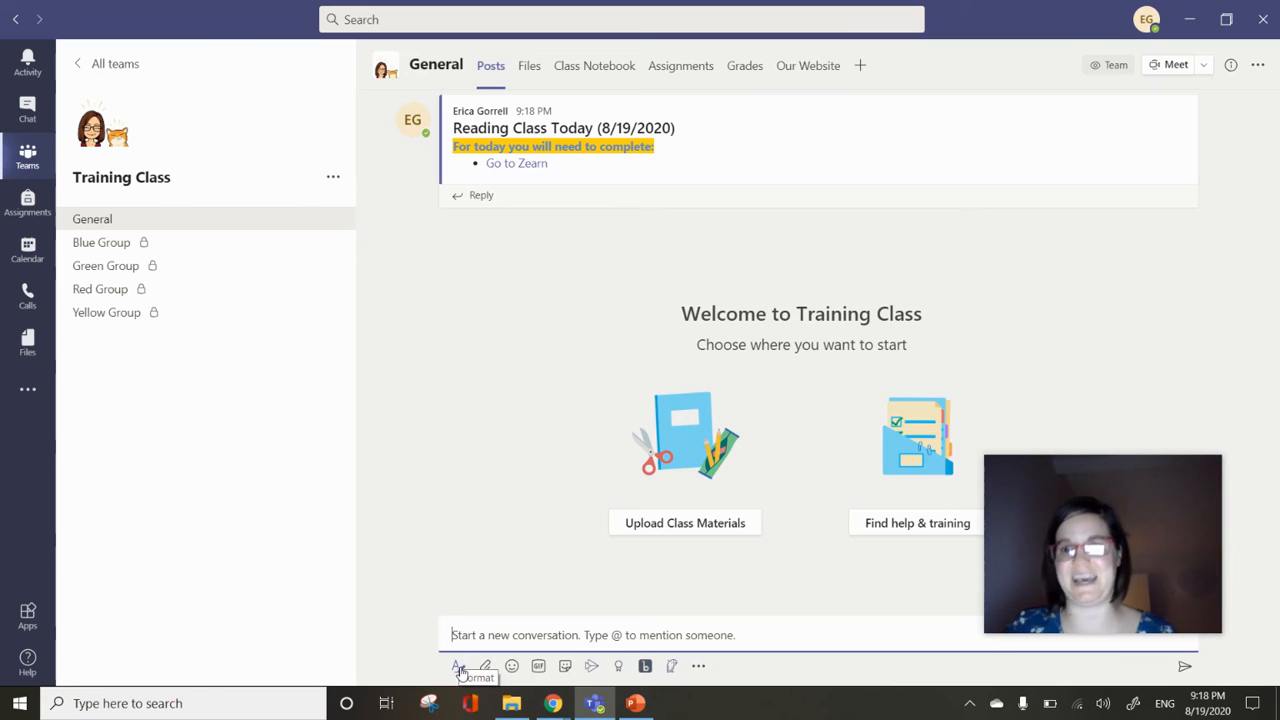
# Step: Open the formatting editor for another new post in General and change its type to Announcement
pyautogui.click(459, 668)
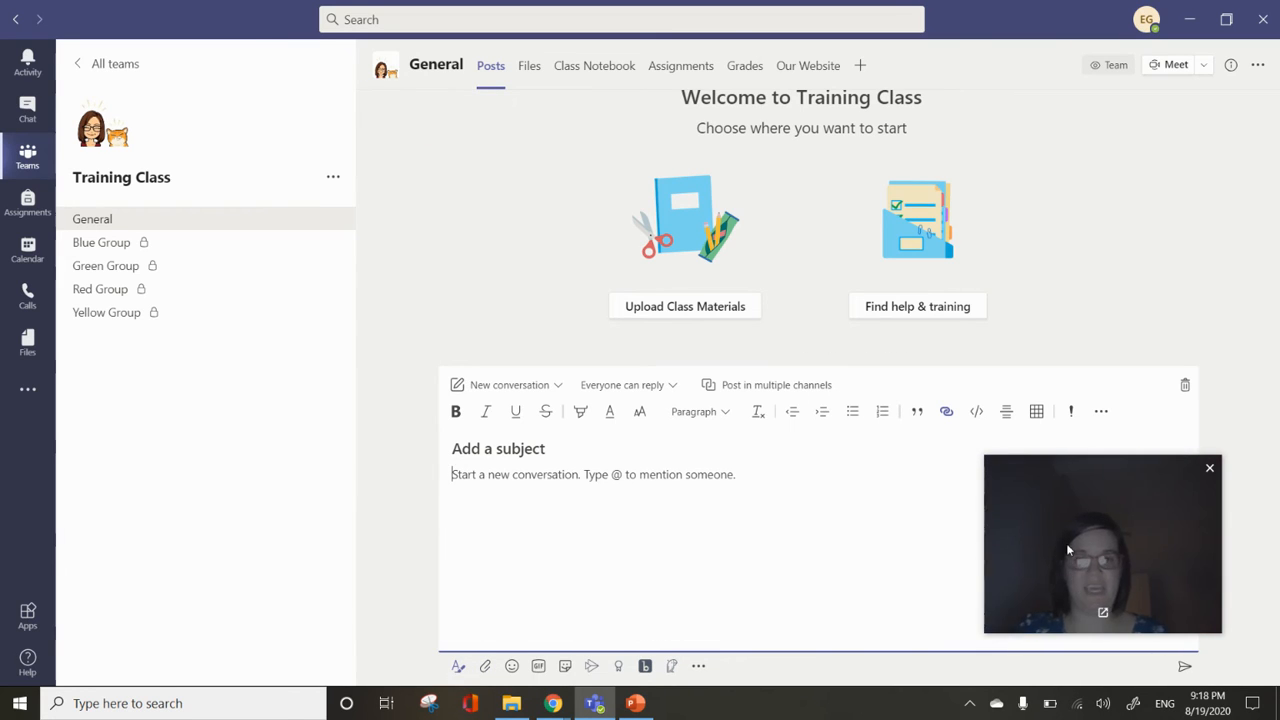
pyautogui.moveTo(1064, 507); pyautogui.dragTo(1077, 544)
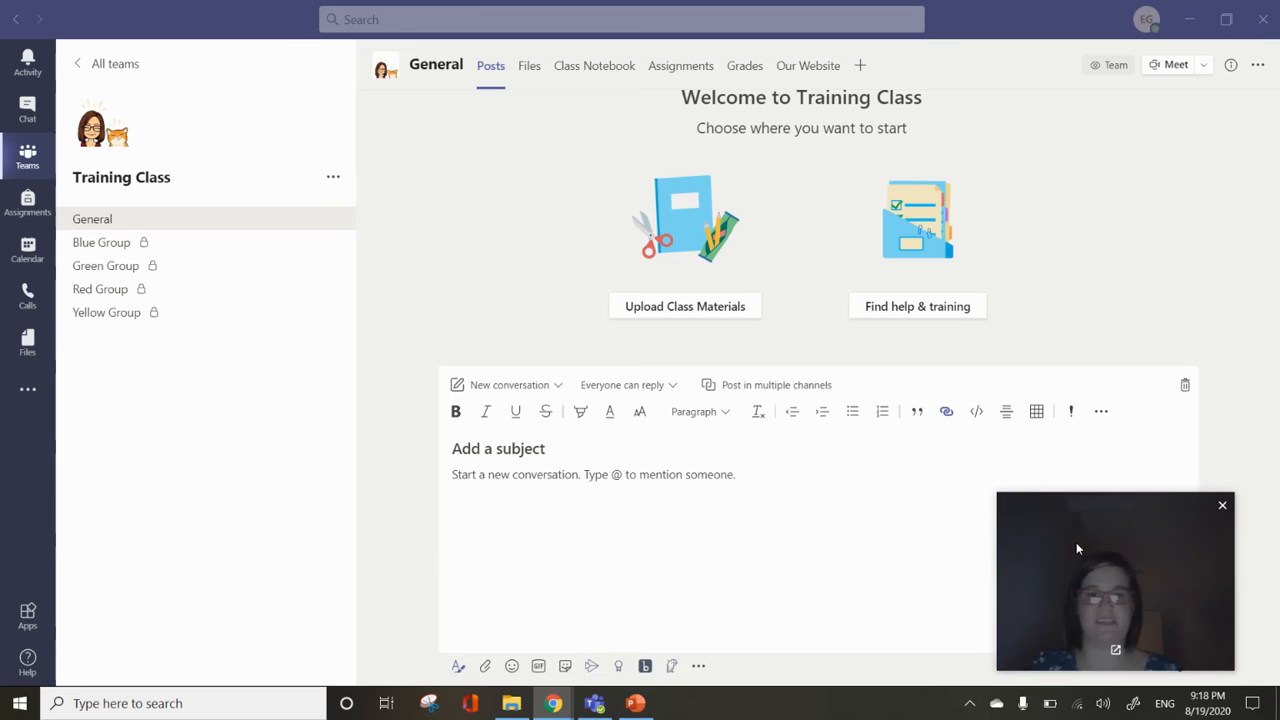
pyautogui.click(557, 388)
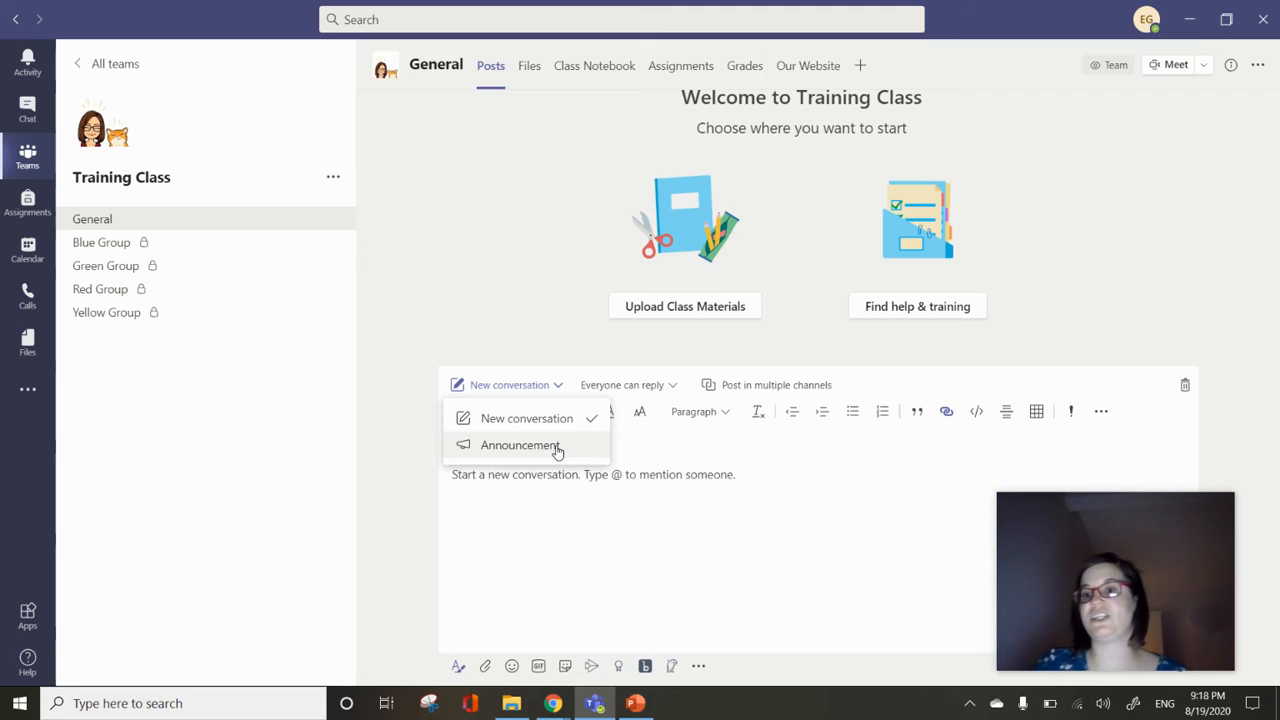
pyautogui.click(557, 447)
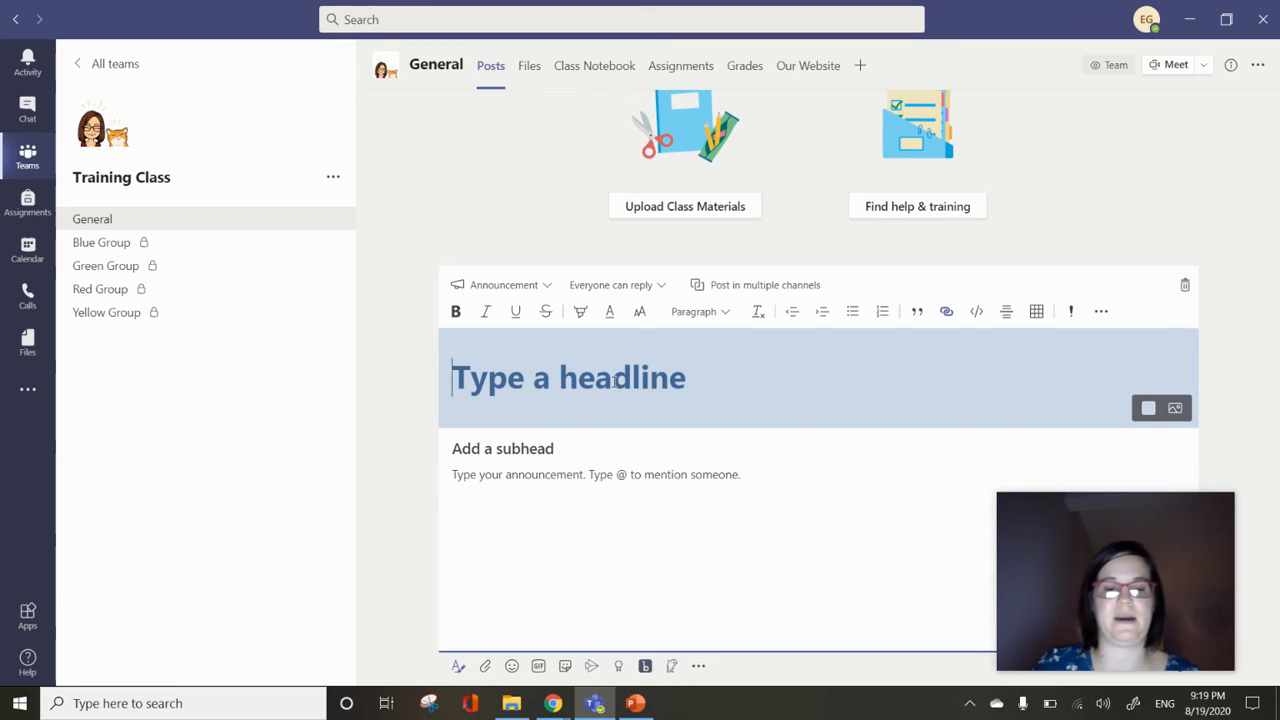
# Step: Enter "Monday 8-19-2020" as the announcement's headline
pyautogui.write('Monday')
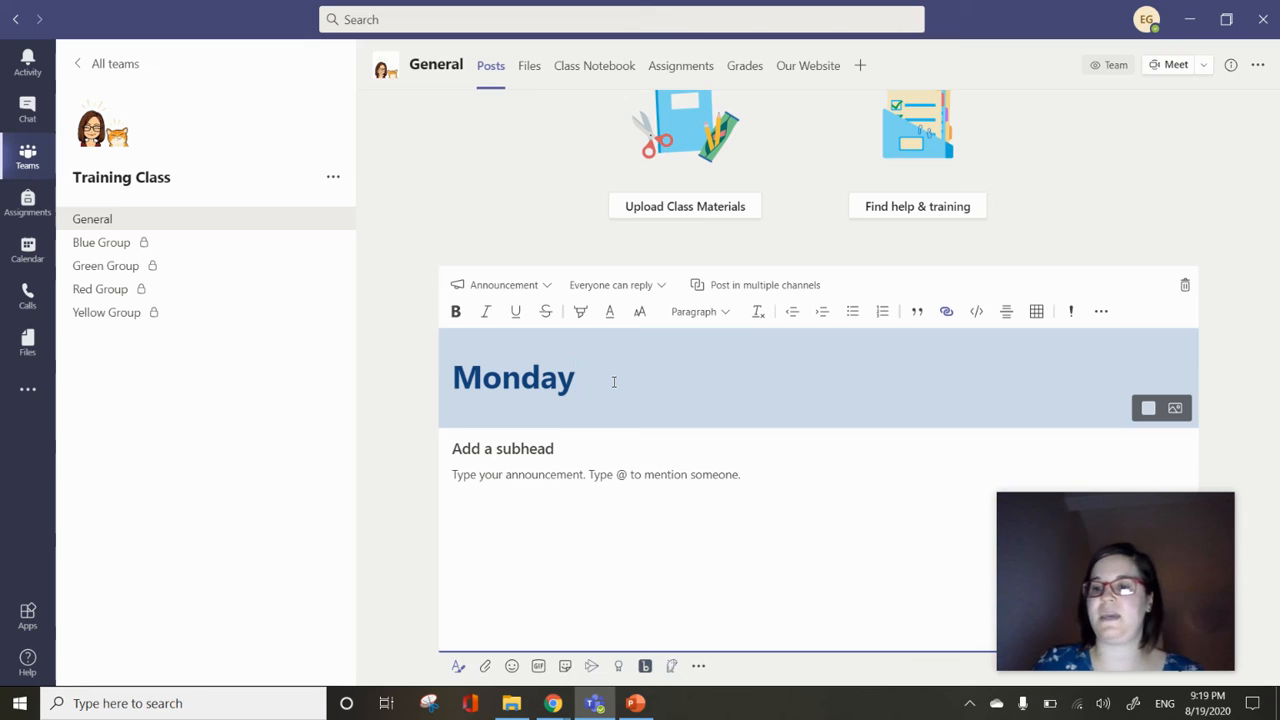
pyautogui.write(' 8-10')
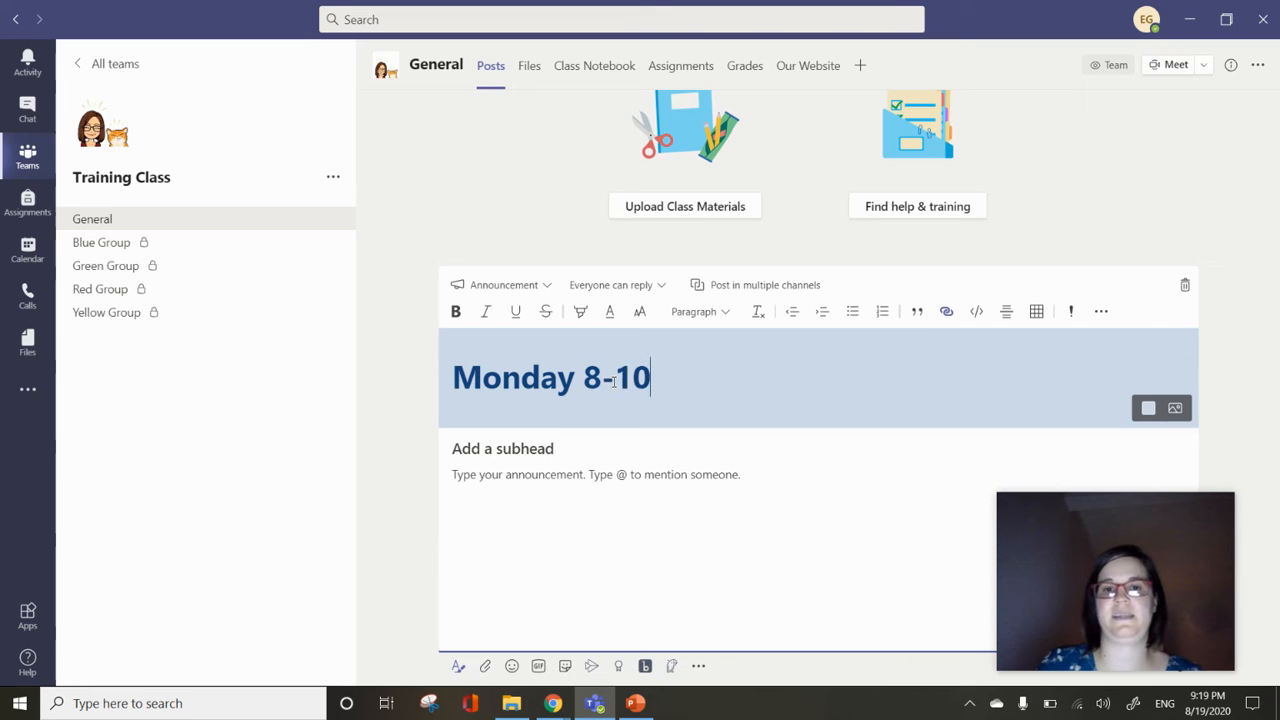
pyautogui.press('BackSpace')
pyautogui.write('9-202')
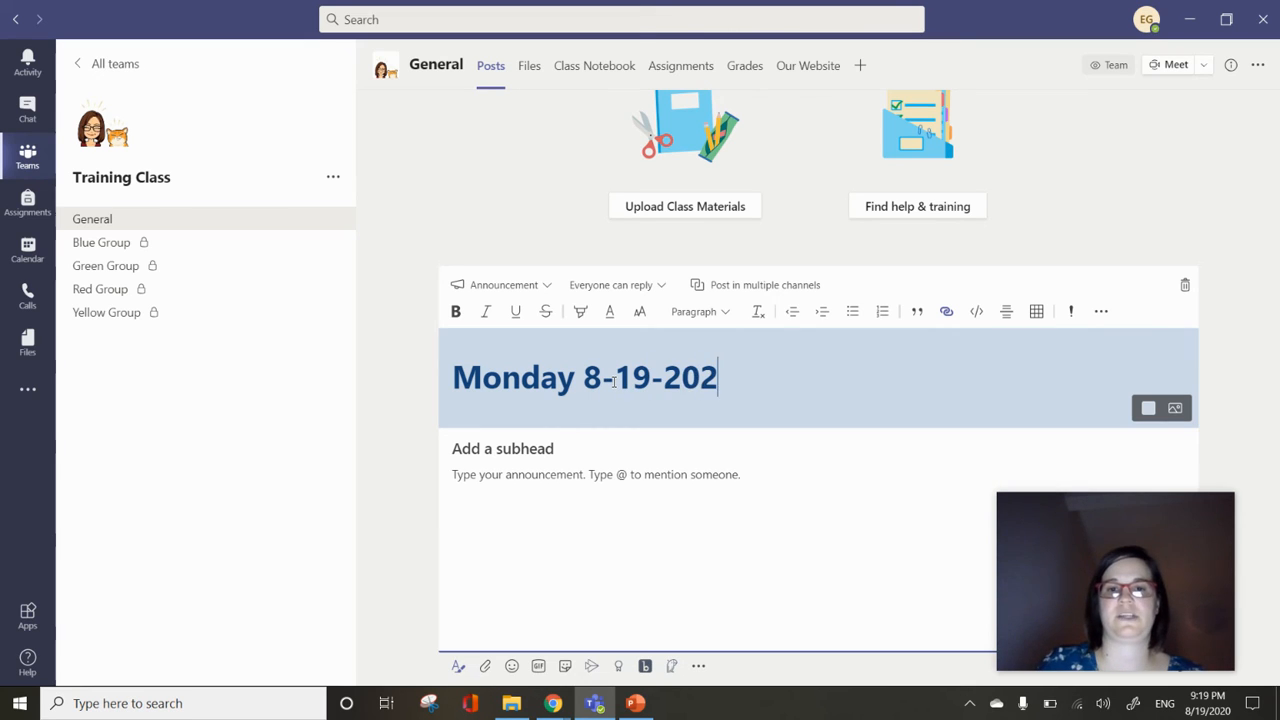
pyautogui.write('0')
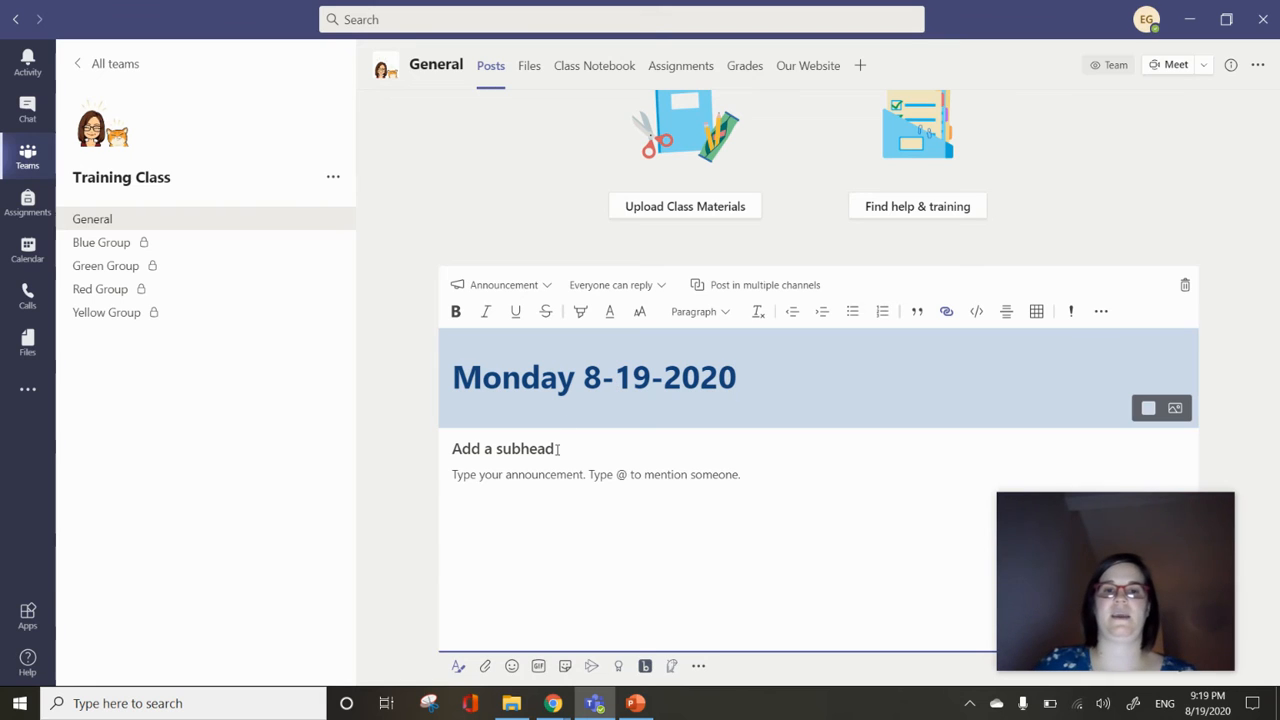
# Step: Add the subhead "Activities to complete today:" below the announcement's headline
pyautogui.write('Activities')
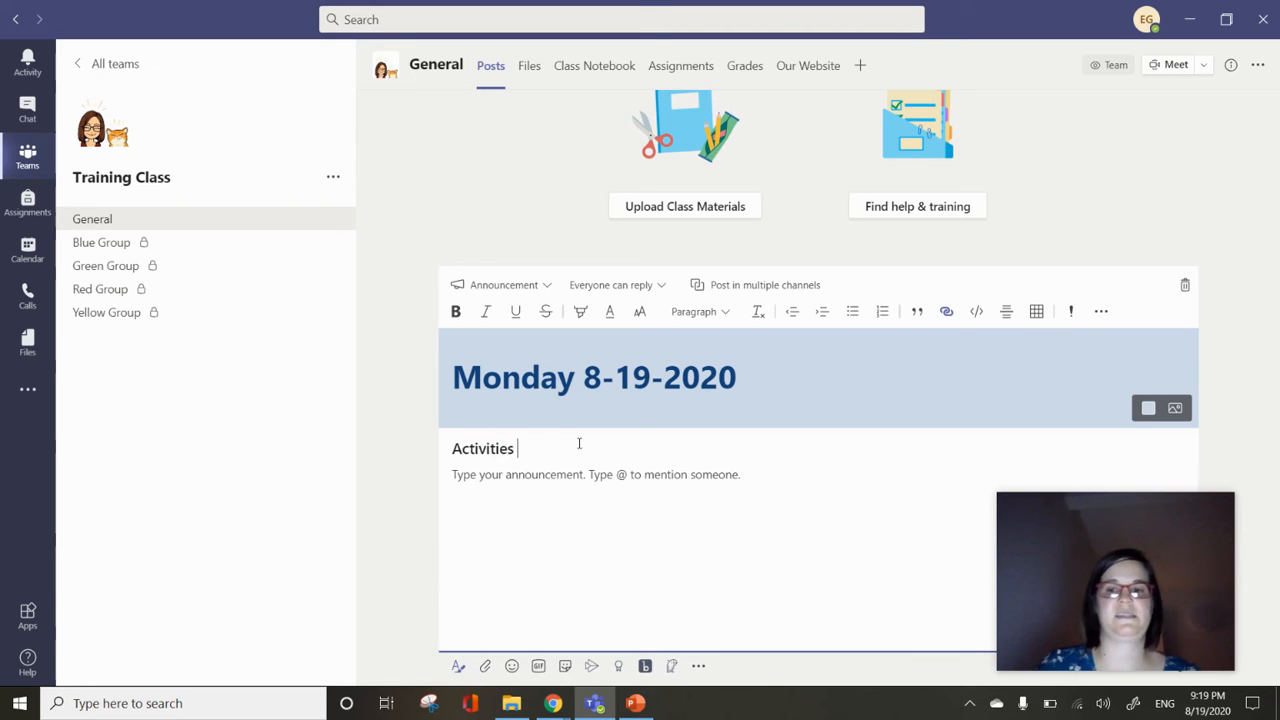
pyautogui.write(' to complete to')
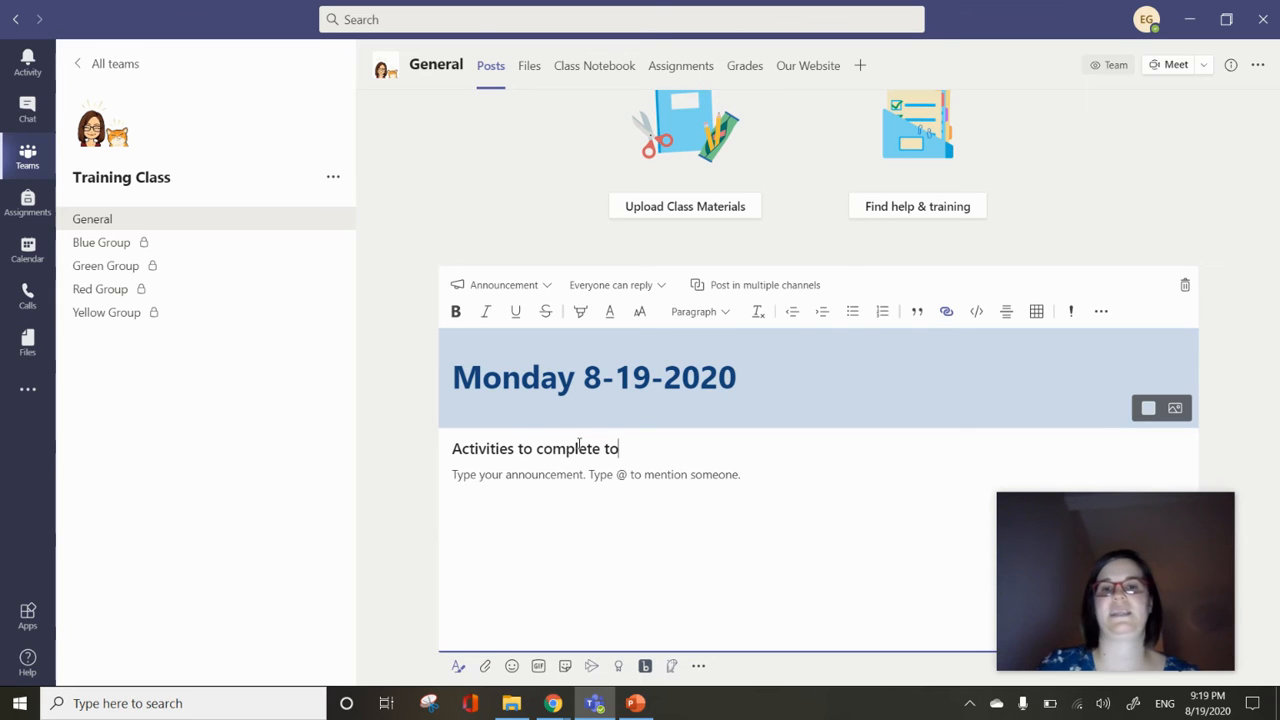
pyautogui.write('day:')
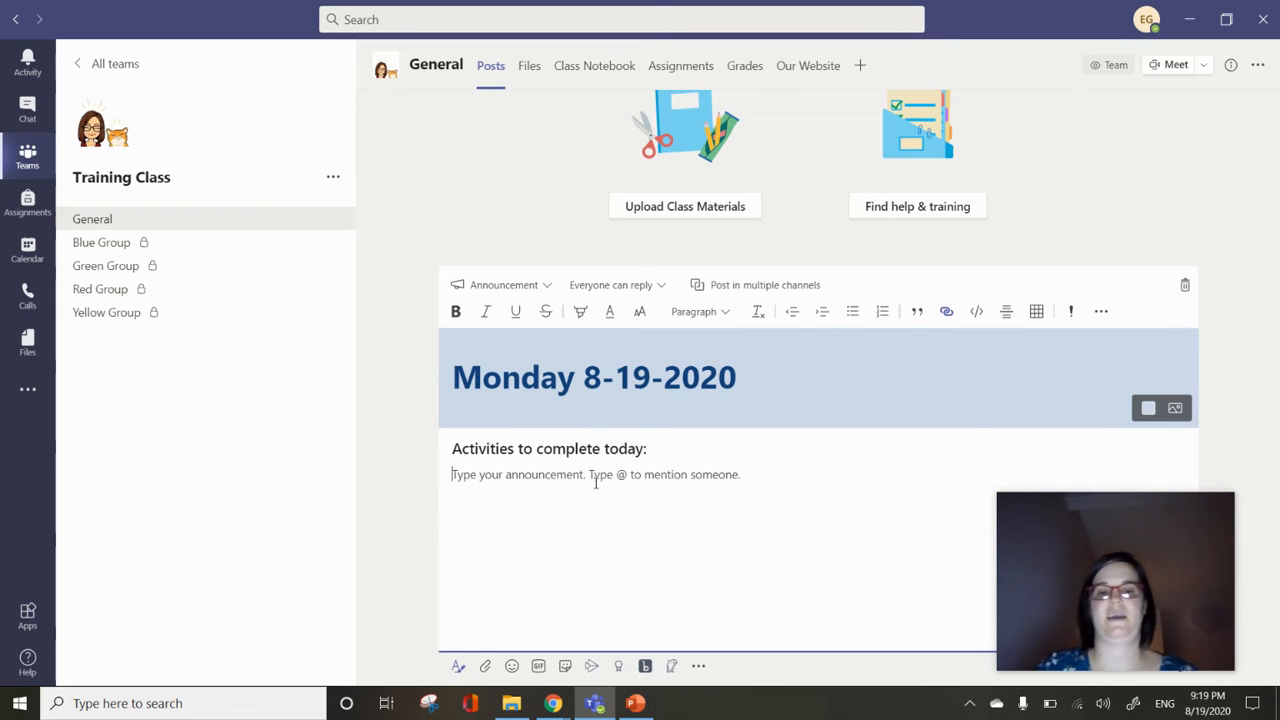
# Step: Start a bulleted list in the announcement body with the three placeholder items "1.", "2." and "3."
pyautogui.click(856, 317)
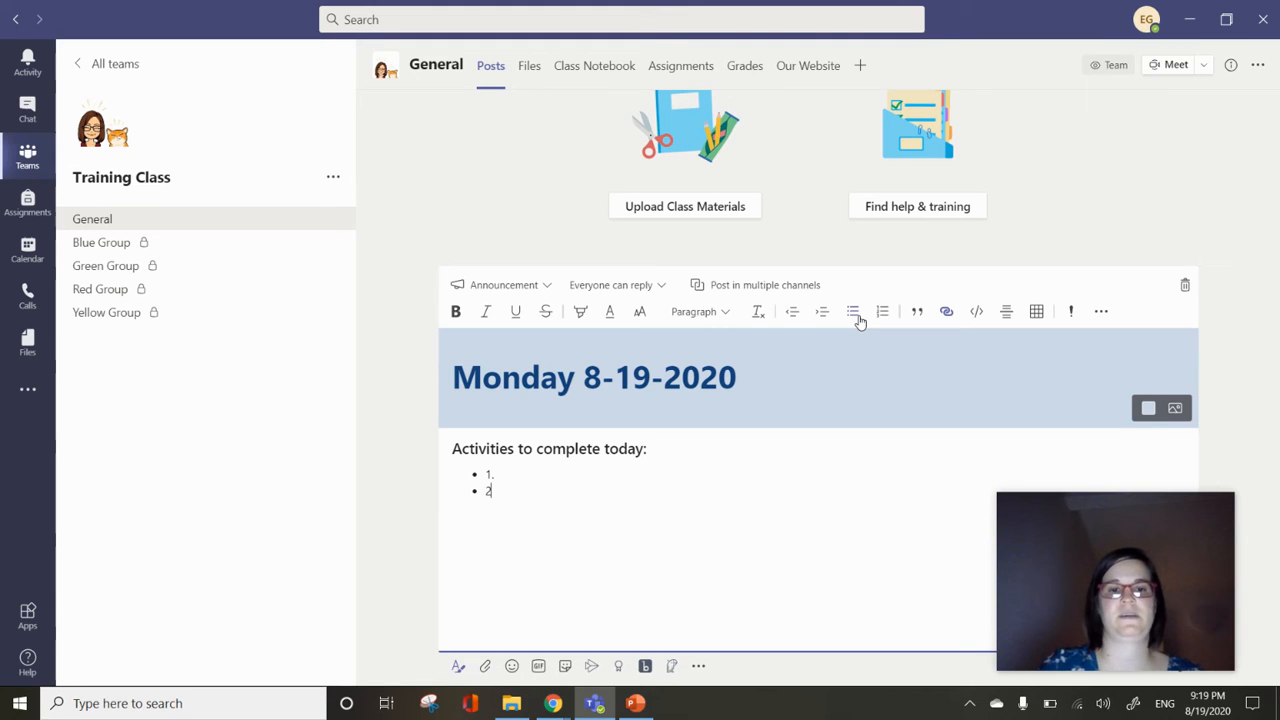
pyautogui.write('2.')
pyautogui.press('Return')
pyautogui.write('3.')
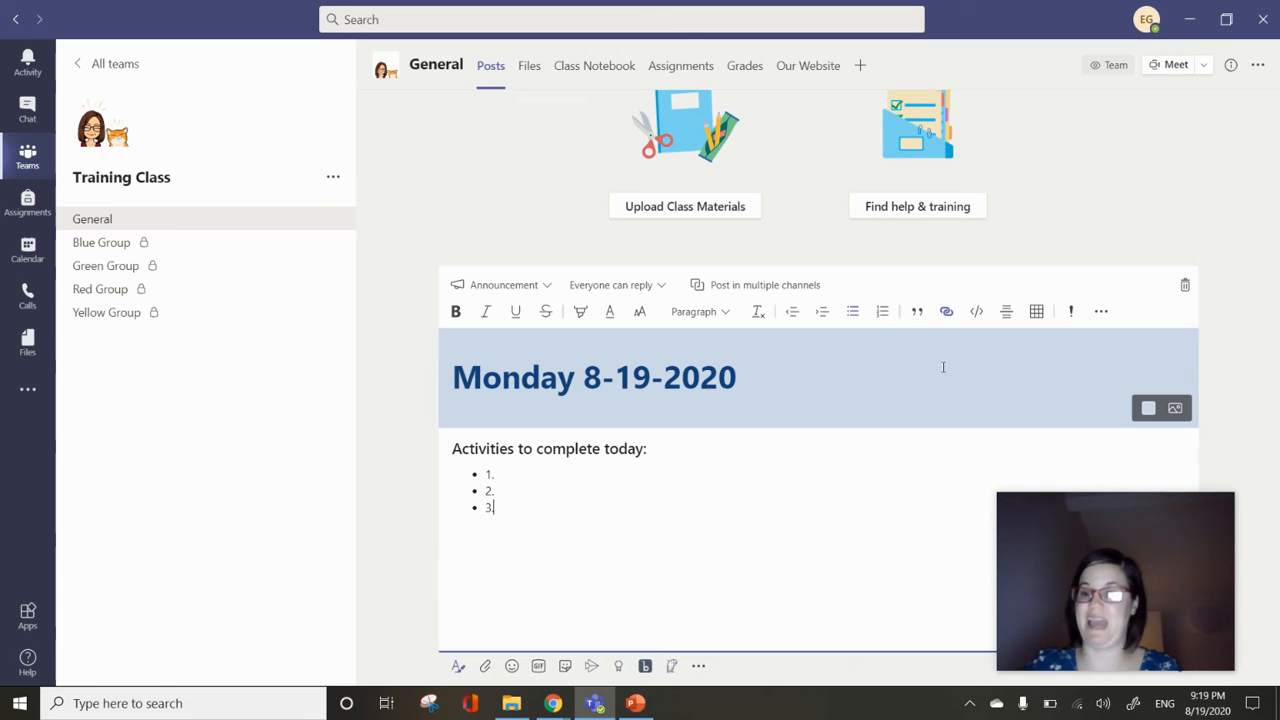
# Step: Set the headline banner's color to dark orange and apply the blue bee-and-flowers illustration from the General category as its background
pyautogui.click(1147, 411)
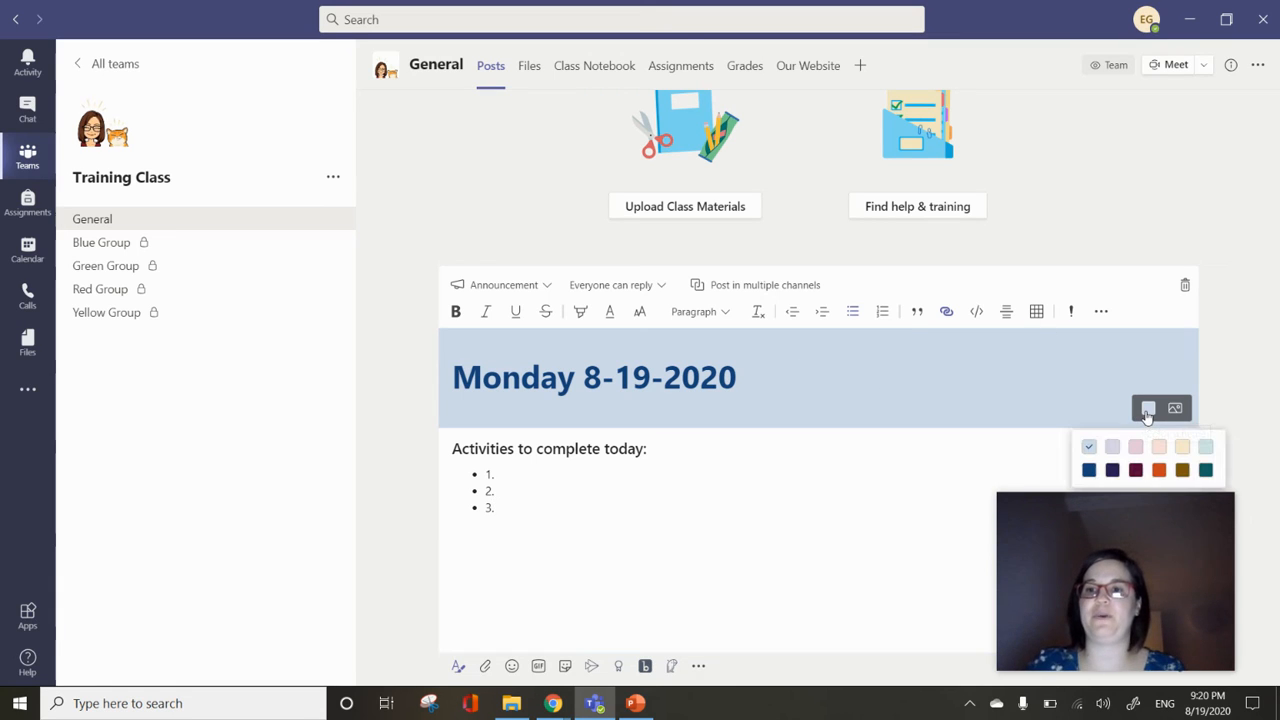
pyautogui.click(1160, 471)
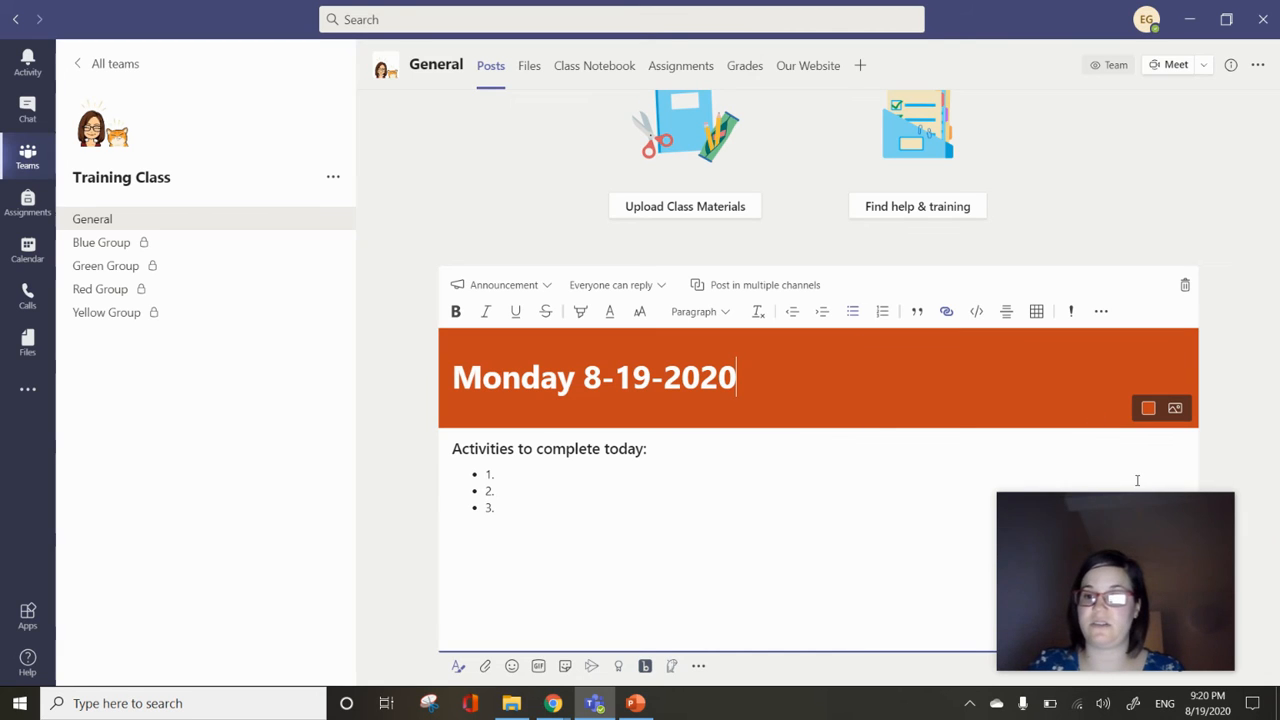
pyautogui.click(1177, 412)
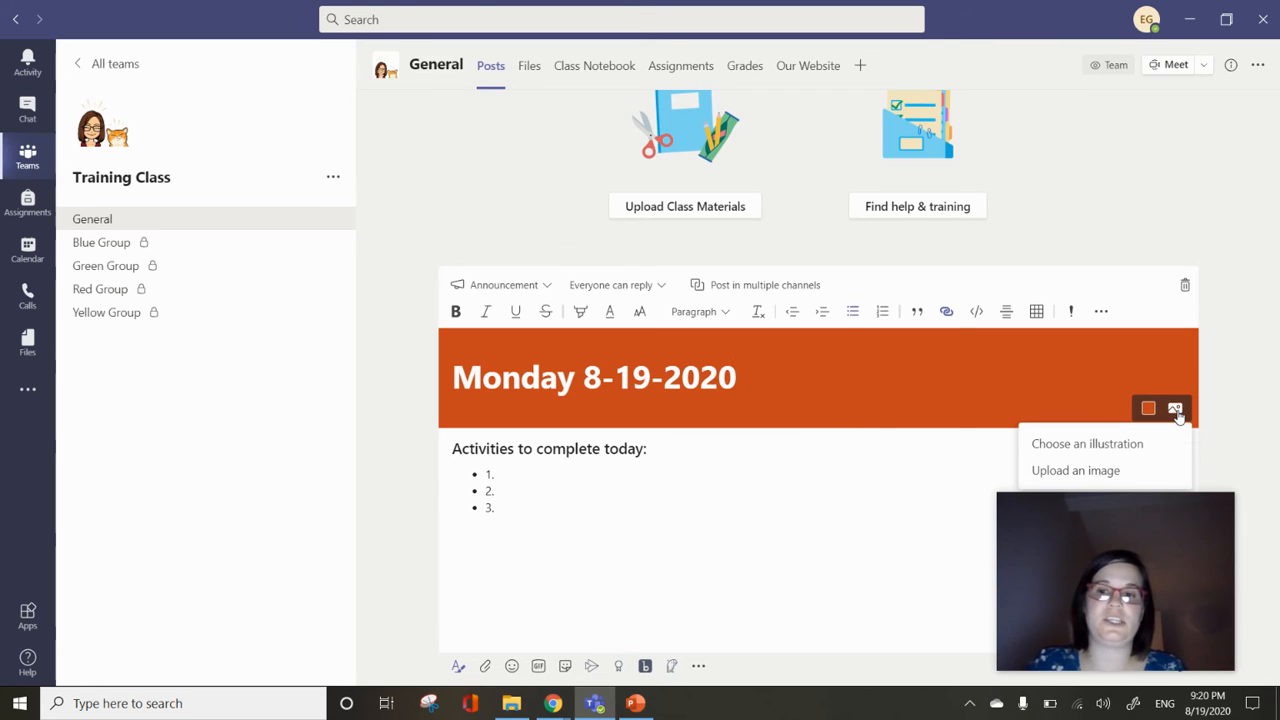
pyautogui.click(1119, 448)
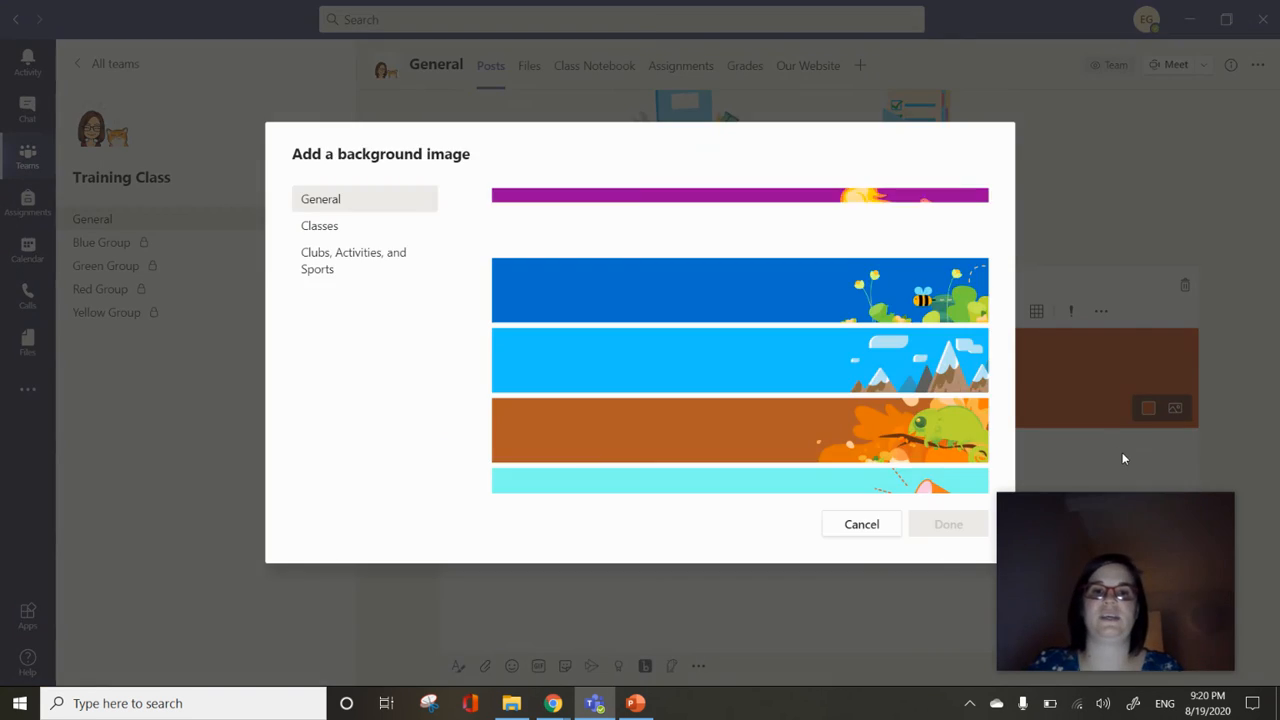
pyautogui.scroll(-2, 829, 317)
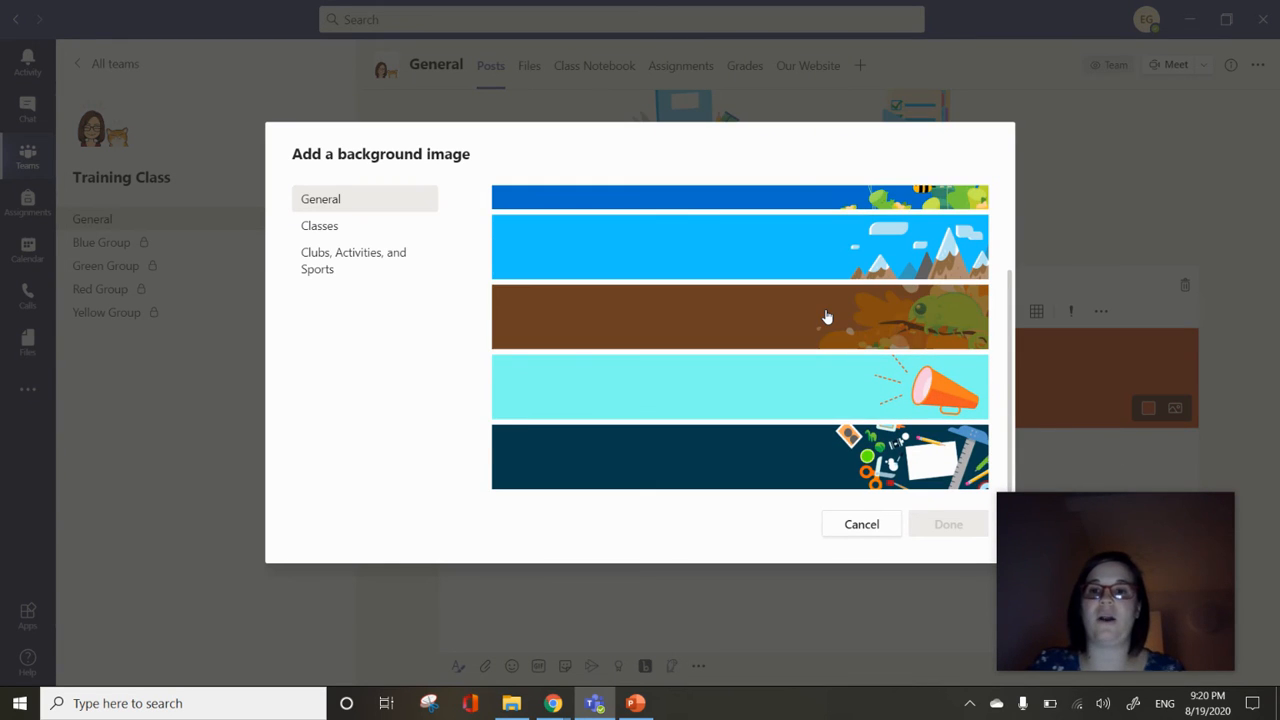
pyautogui.scroll(2, 829, 318)
pyautogui.click(338, 228)
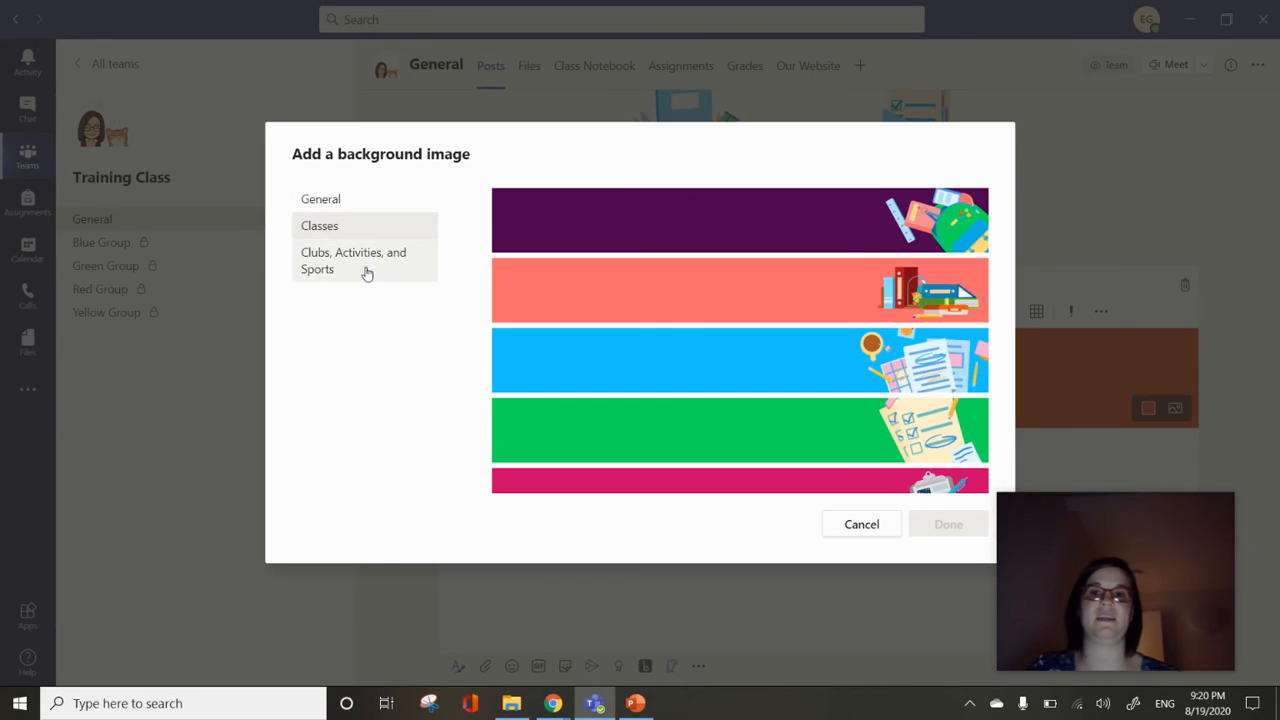
pyautogui.click(365, 272)
pyautogui.click(366, 201)
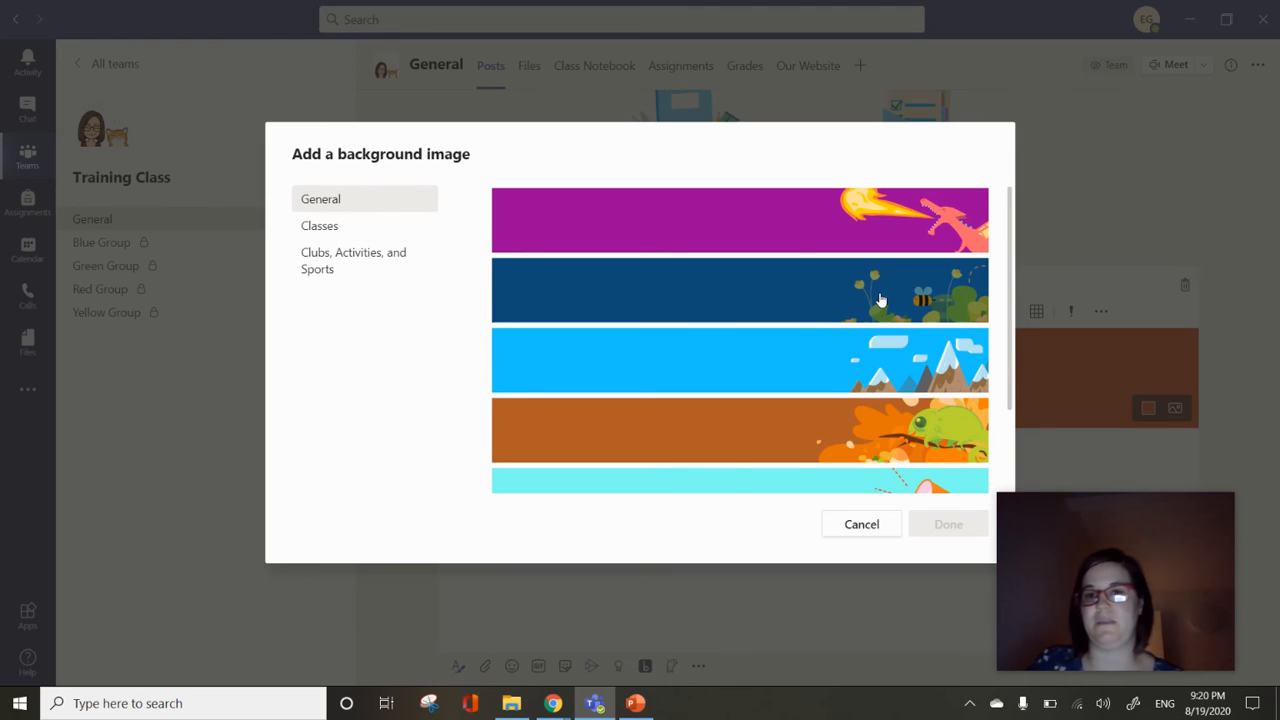
pyautogui.click(880, 300)
pyautogui.click(963, 523)
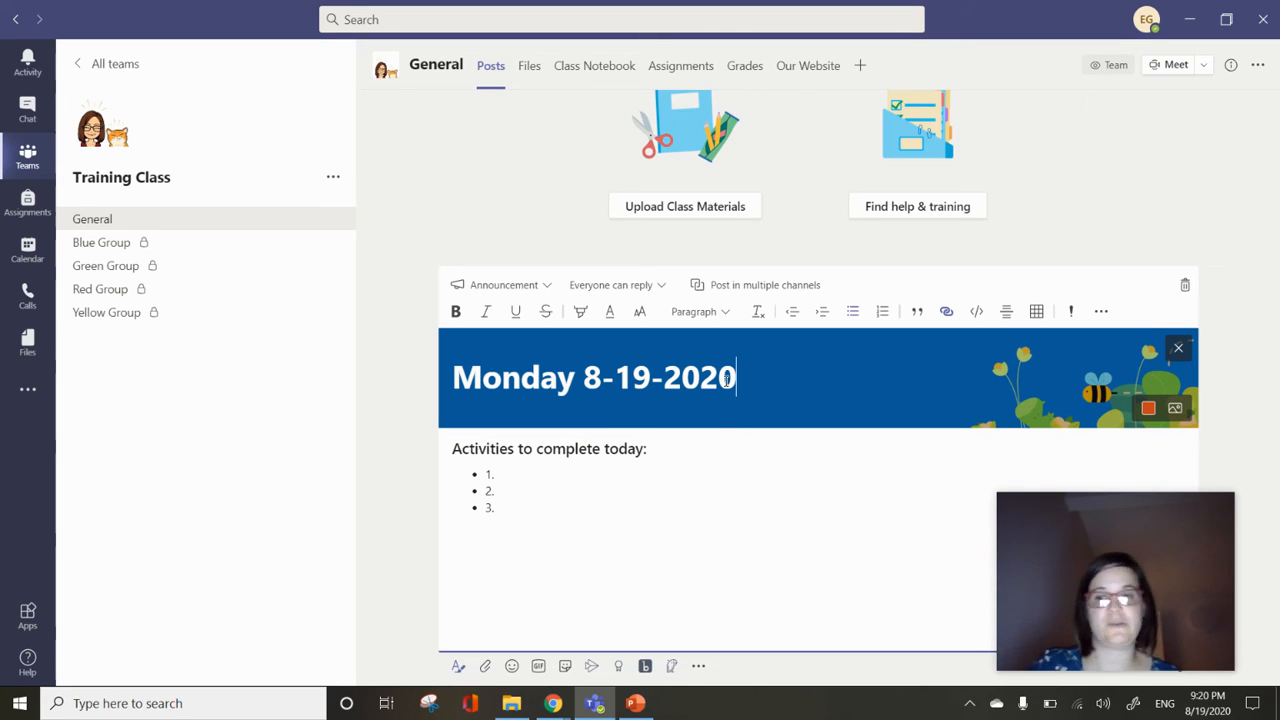
# Step: Send the finished "Monday 8-19-2020" announcement to the General channel and look over both published posts
pyautogui.click(1179, 409)
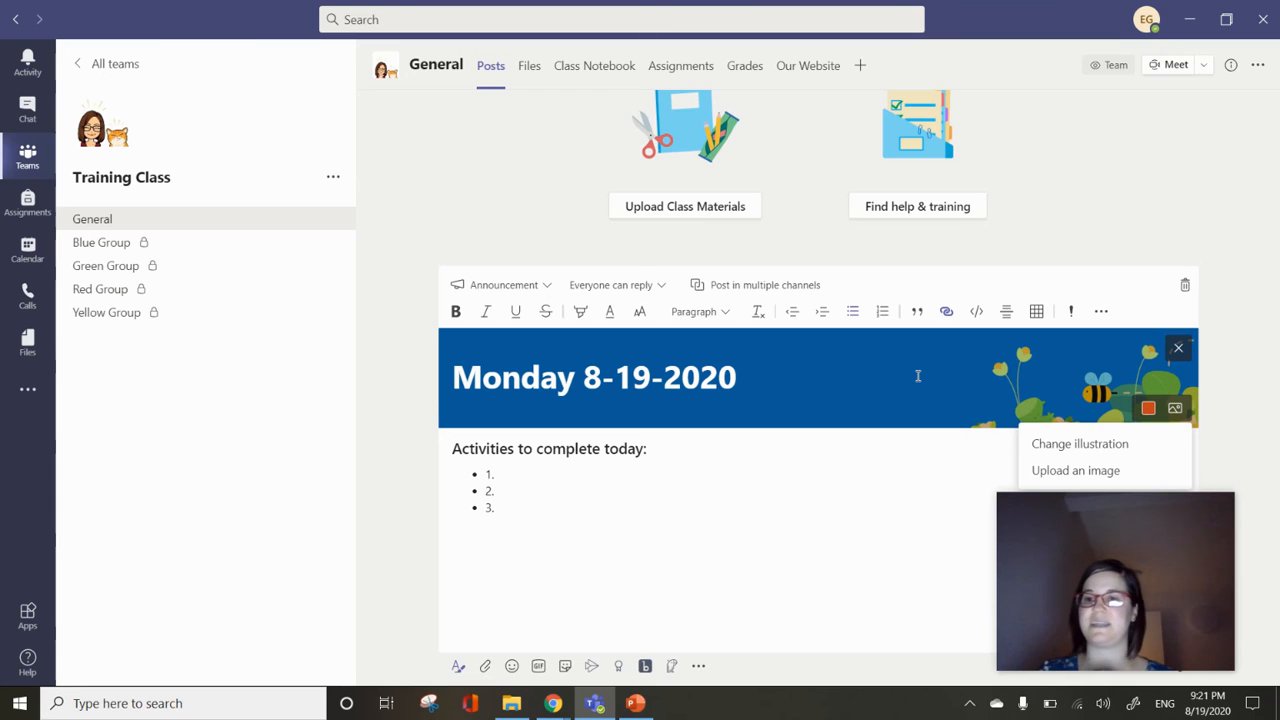
pyautogui.click(1251, 386)
pyautogui.moveTo(1140, 565); pyautogui.dragTo(1170, 533)
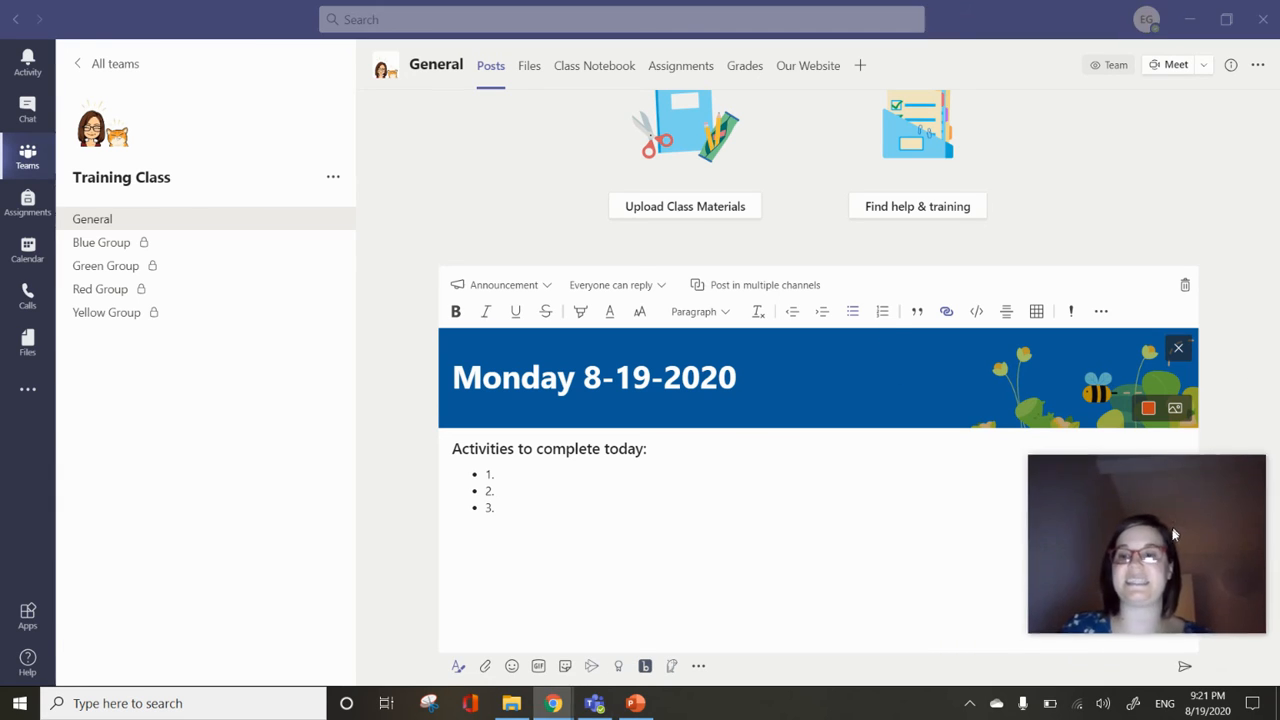
pyautogui.click(1186, 670)
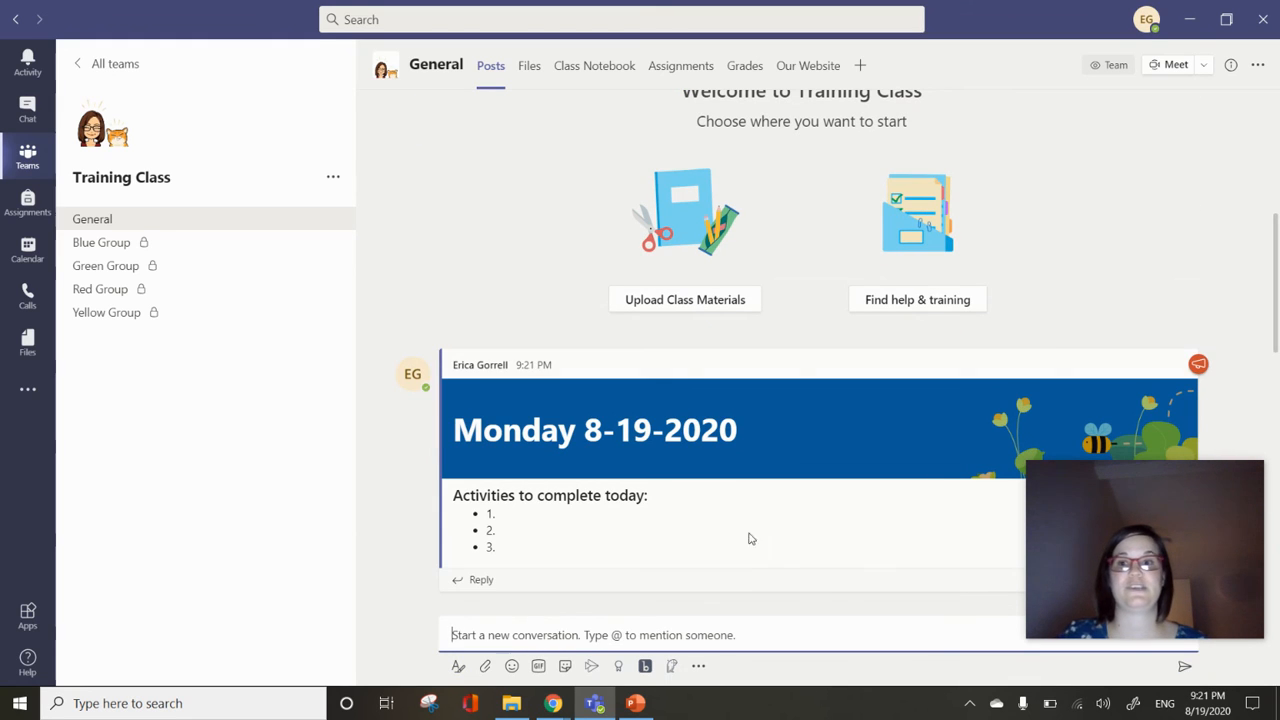
pyautogui.moveTo(1275, 318); pyautogui.dragTo(1277, 158)
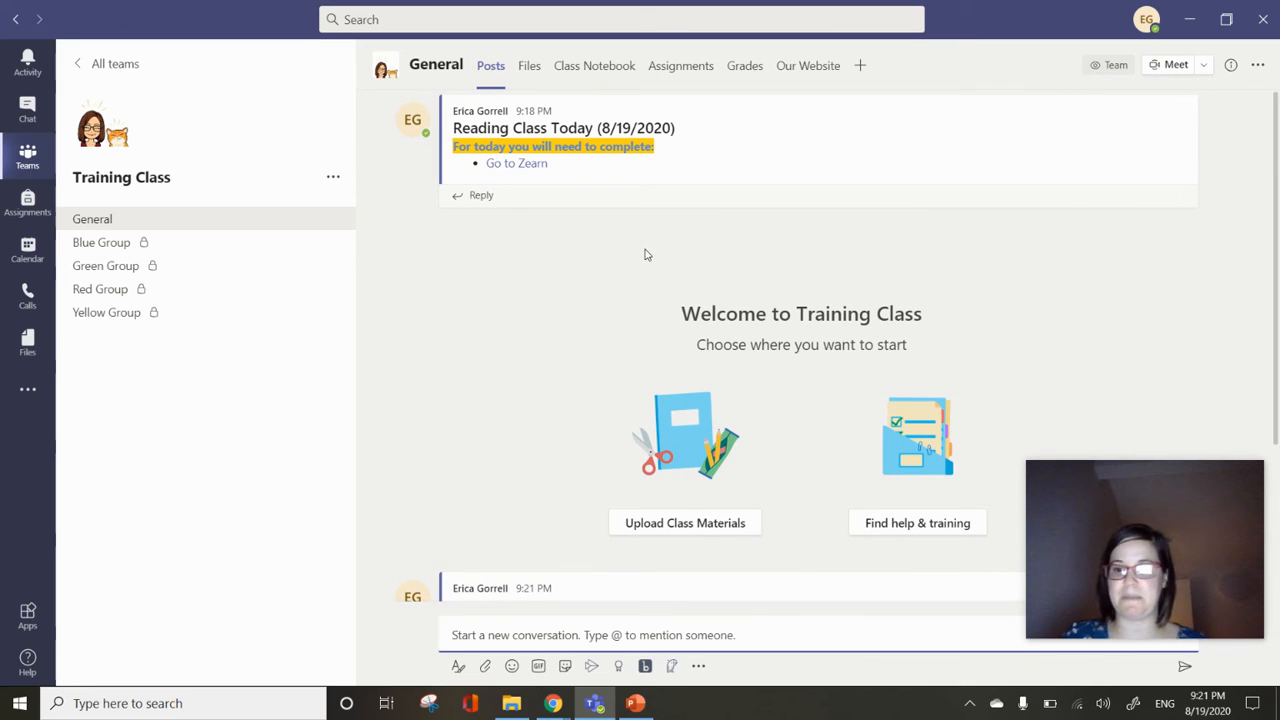
pyautogui.moveTo(1276, 248); pyautogui.dragTo(1276, 405)
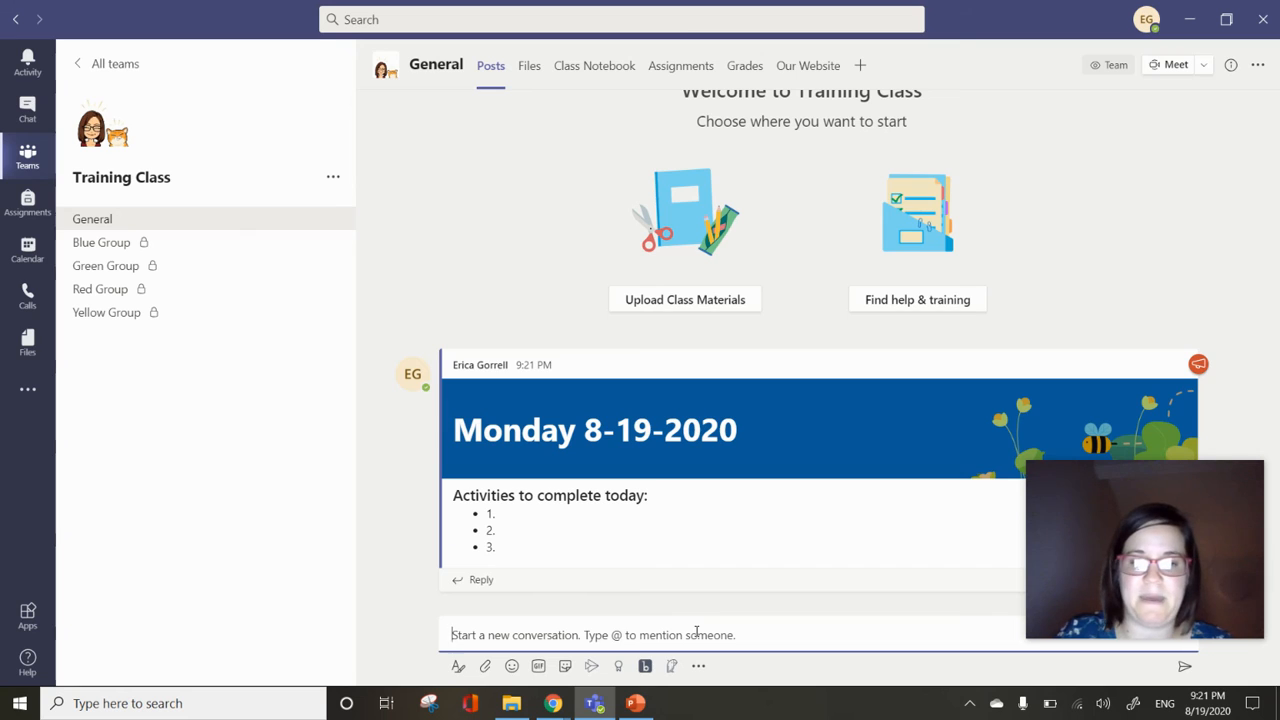
# Step: Try to mention a class member by name in a new General conversation, and clear the entry
pyautogui.write('@')
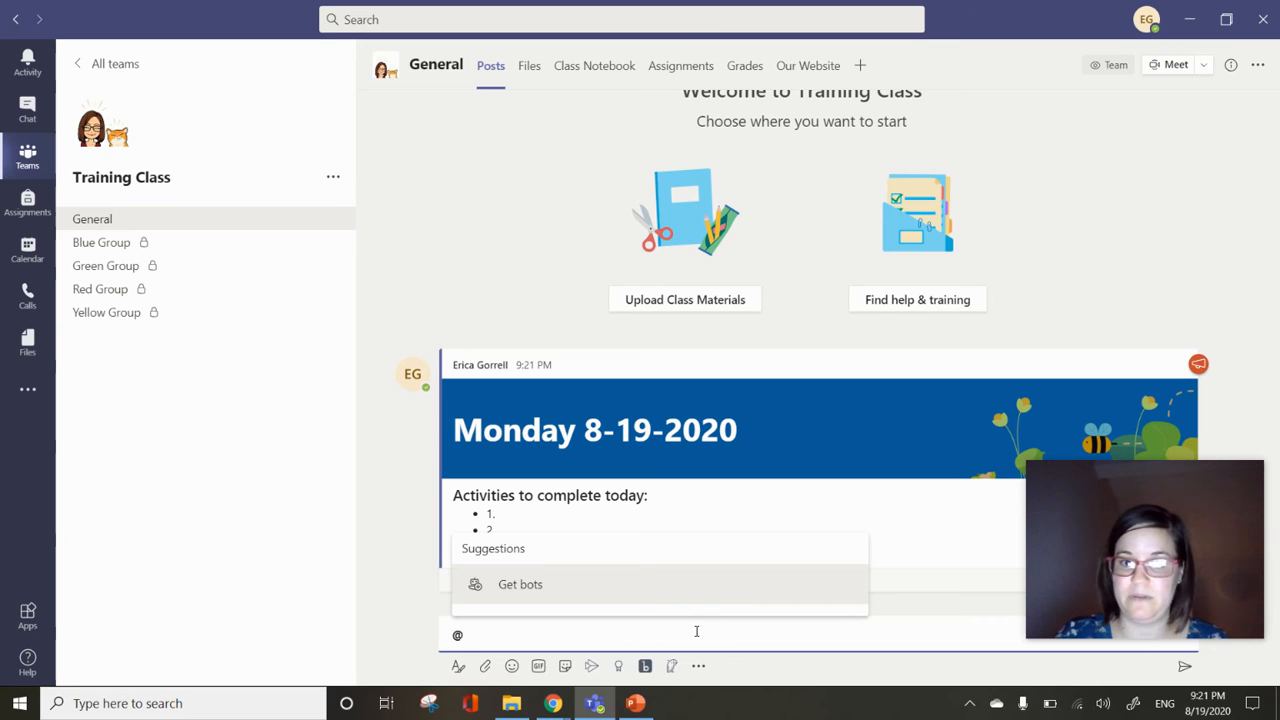
pyautogui.write('ka')
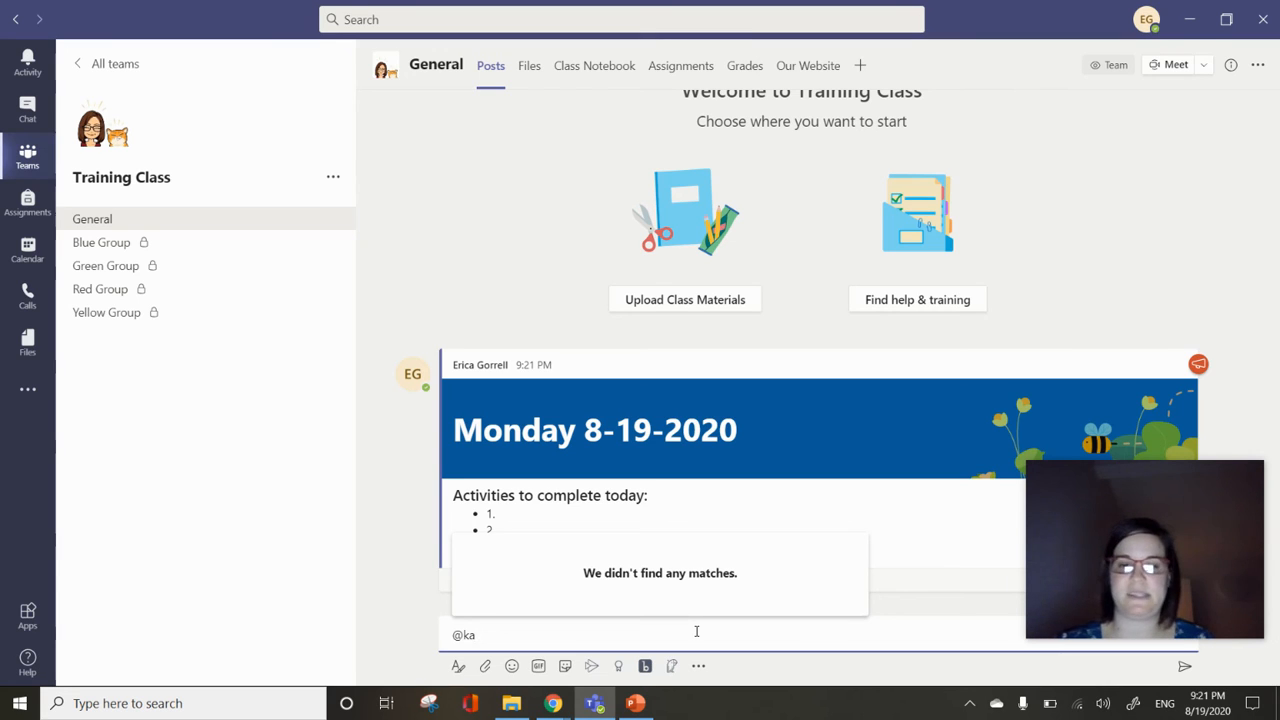
pyautogui.press('BackSpace')
pyautogui.press('BackSpace')
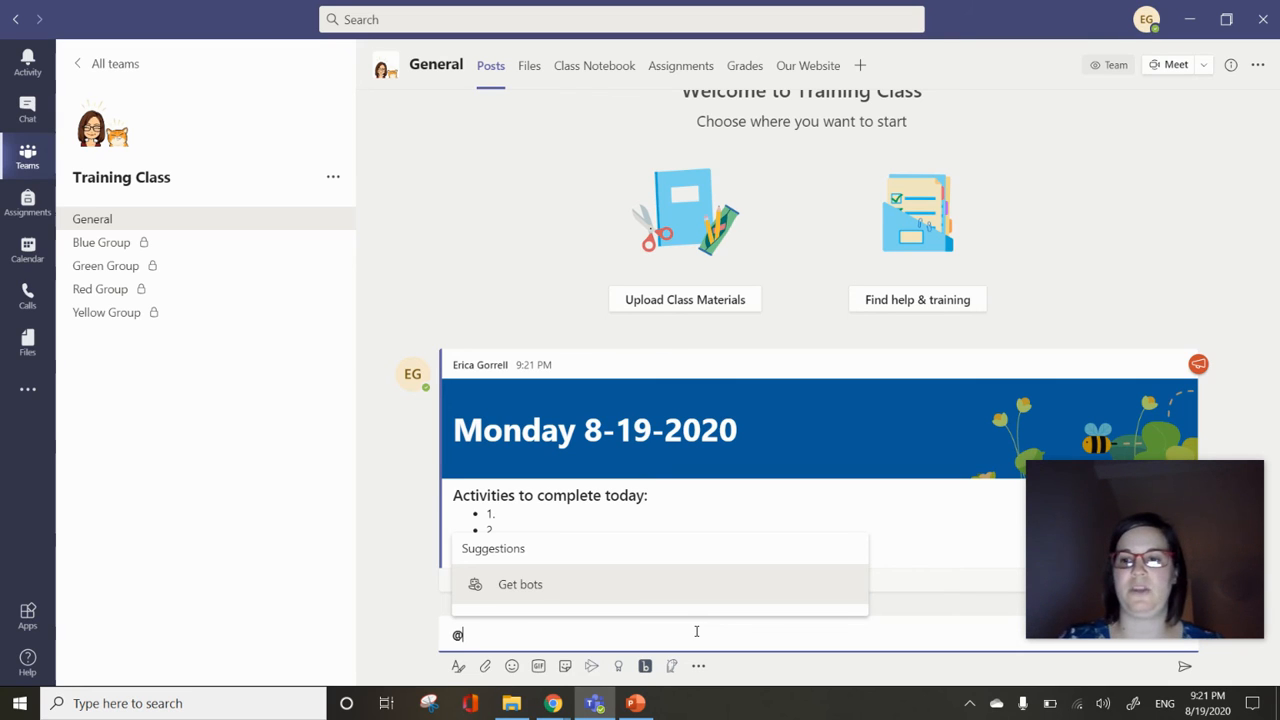
pyautogui.press('BackSpace')
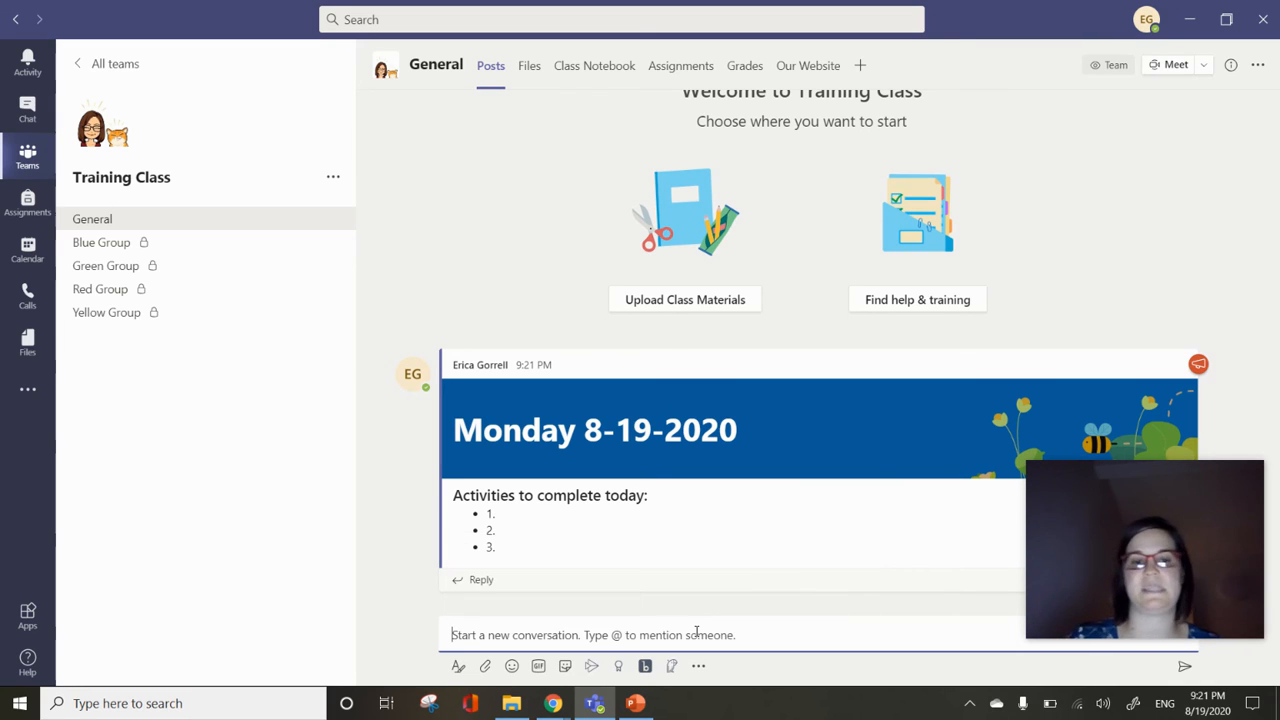
# Step: Draft the message "Great job today in class" in a new General conversation and start a mention at its end
pyautogui.write('Great job')
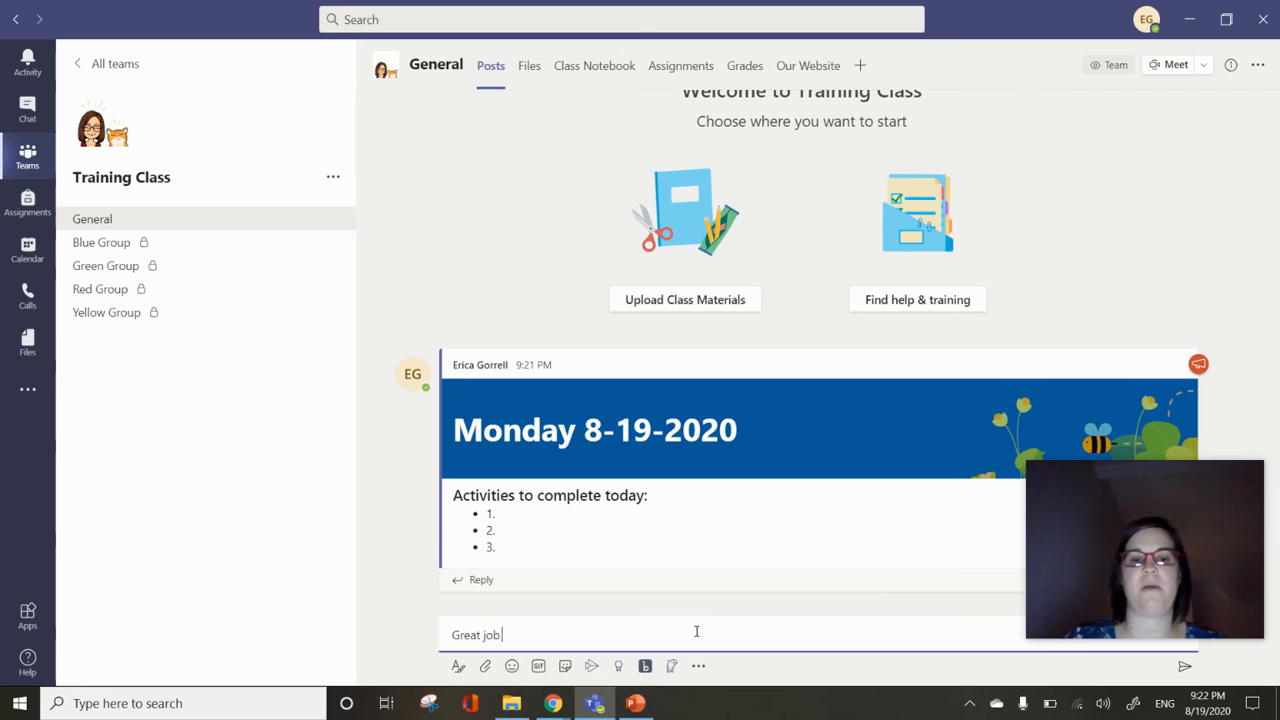
pyautogui.write(' today in class')
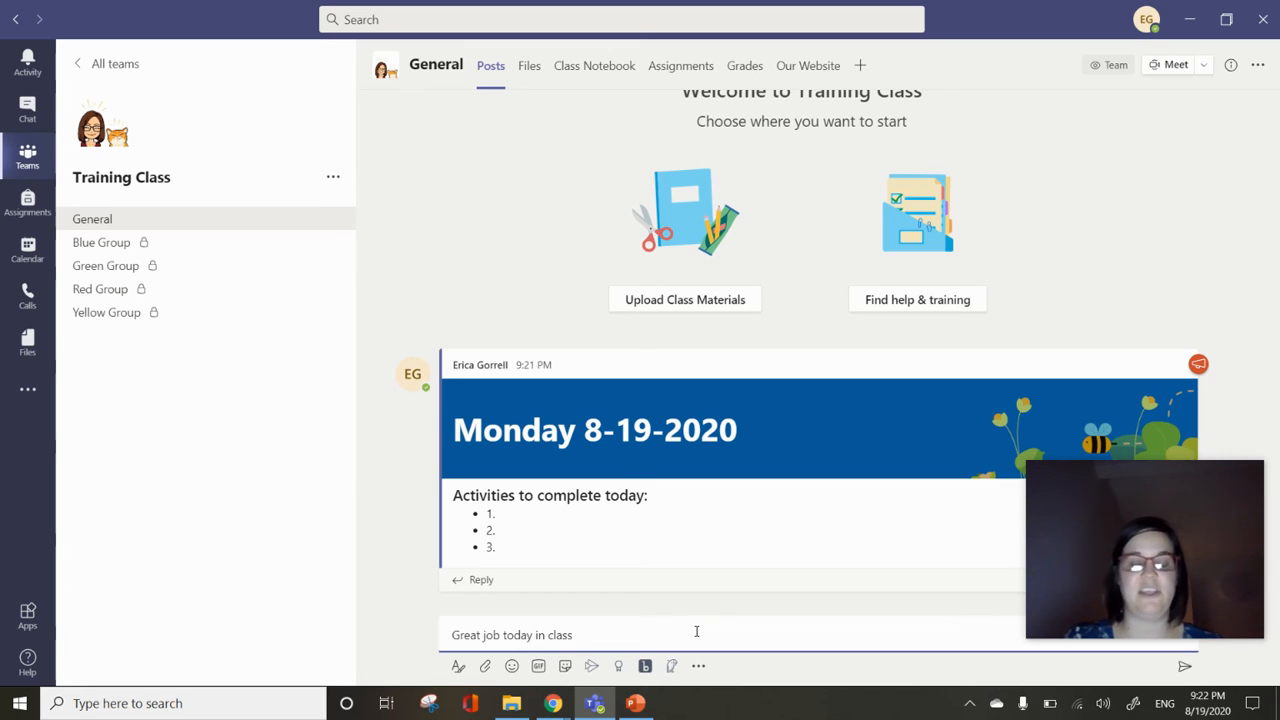
pyautogui.write('@')
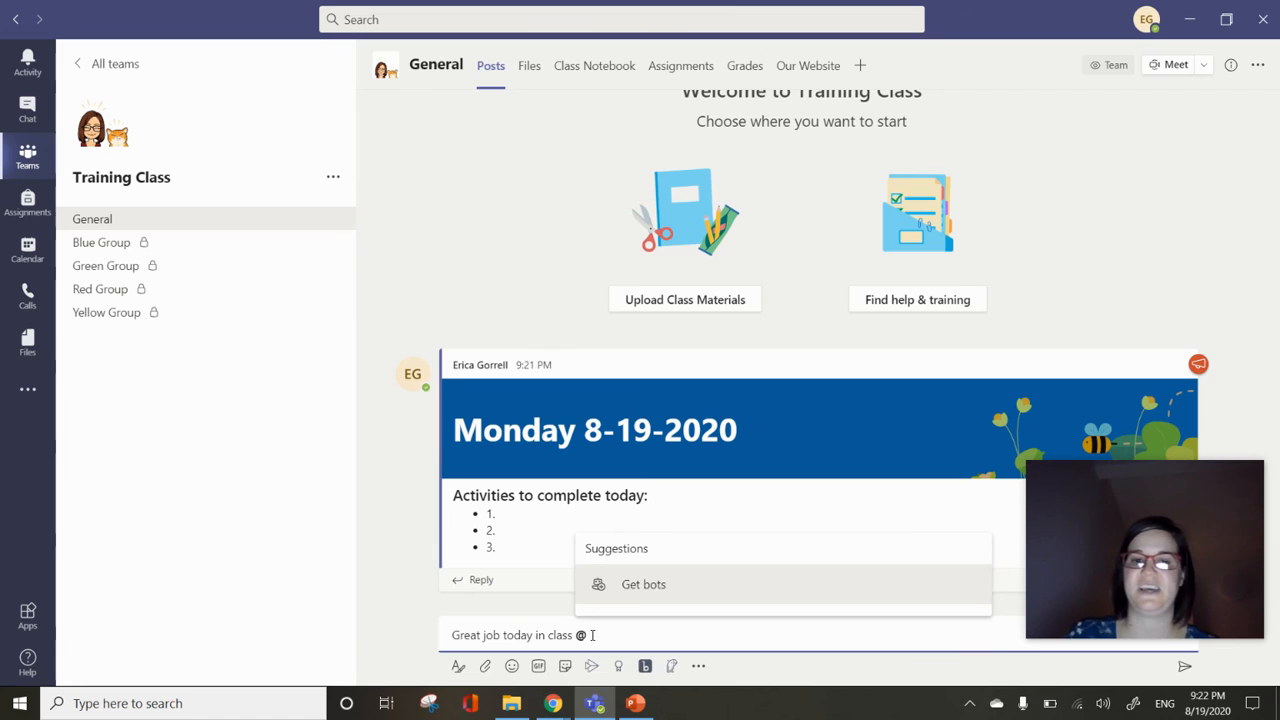
# Step: Delete the whole unsent "Great job today in class @" draft from the General conversation box
pyautogui.moveTo(590, 636); pyautogui.dragTo(362, 642)
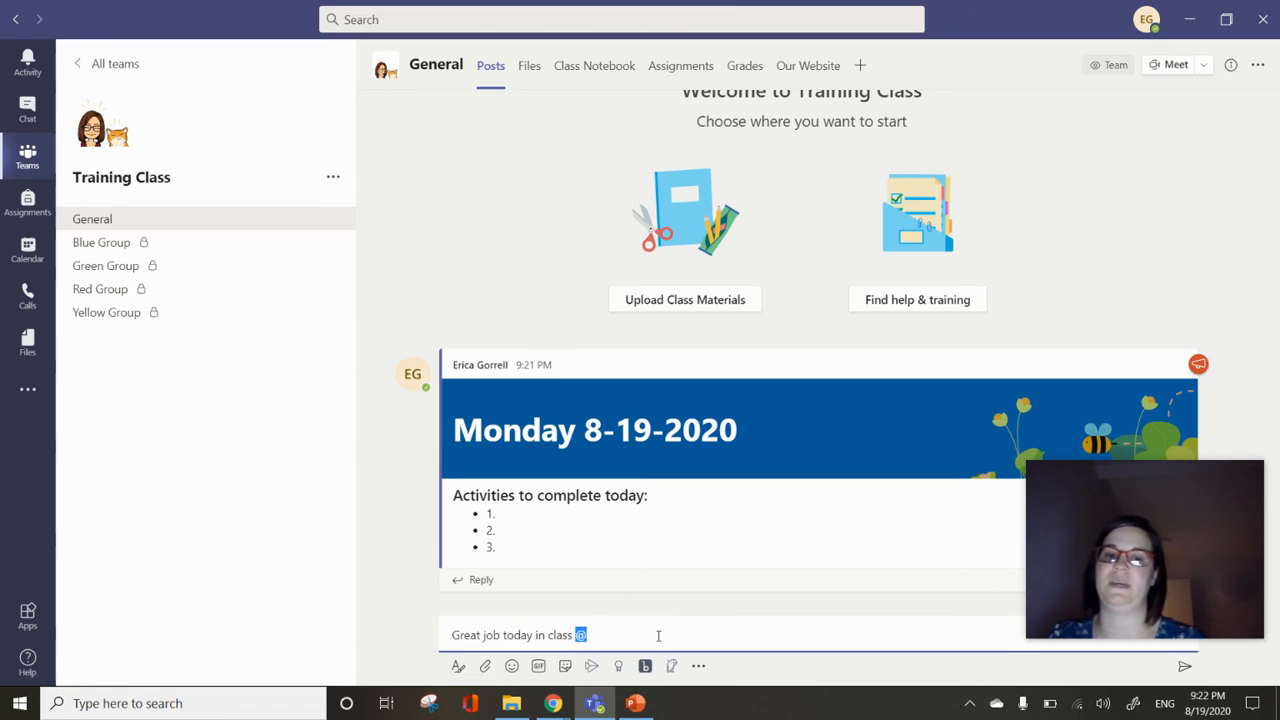
pyautogui.press('BackSpace')
pyautogui.press('BackSpace')
pyautogui.press('BackSpace')
pyautogui.press('BackSpace')
pyautogui.press('BackSpace')
pyautogui.press('BackSpace')
pyautogui.press('BackSpace')
pyautogui.press('BackSpace')
pyautogui.press('BackSpace')
pyautogui.press('BackSpace')
pyautogui.press('BackSpace')
pyautogui.press('BackSpace')
pyautogui.press('BackSpace')
pyautogui.press('BackSpace')
pyautogui.press('BackSpace')
pyautogui.press('BackSpace')
pyautogui.press('BackSpace')
pyautogui.press('BackSpace')
pyautogui.press('BackSpace')
pyautogui.press('BackSpace')
pyautogui.press('BackSpace')
pyautogui.press('BackSpace')
pyautogui.press('BackSpace')
pyautogui.press('BackSpace')
pyautogui.press('BackSpace')
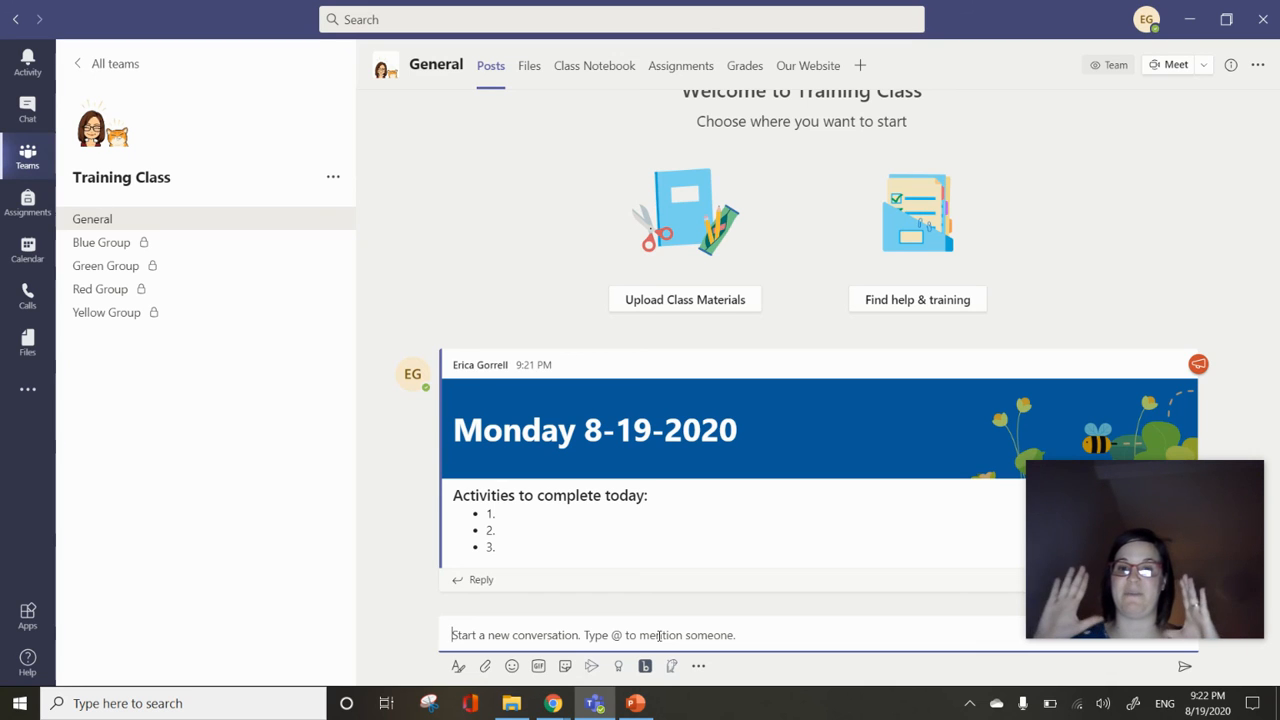
# Step: View the Blue Group channel's posts area and return to the General channel
pyautogui.click(106, 246)
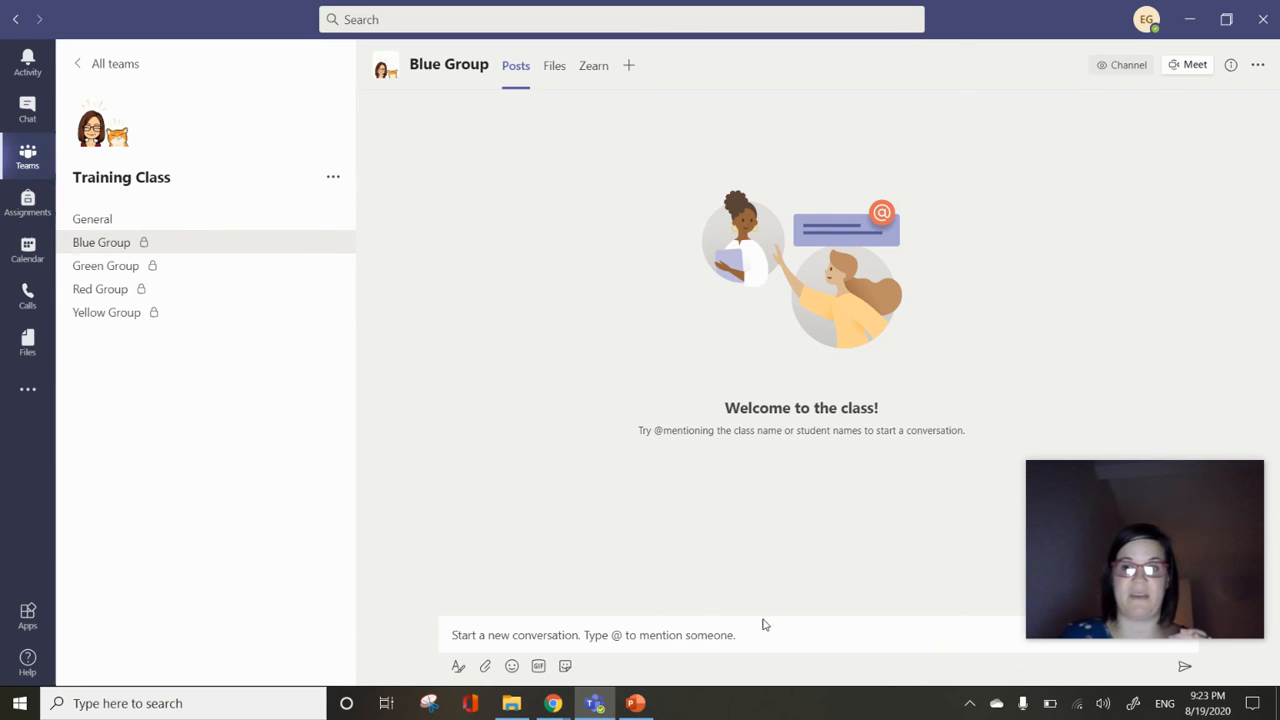
pyautogui.click(144, 221)
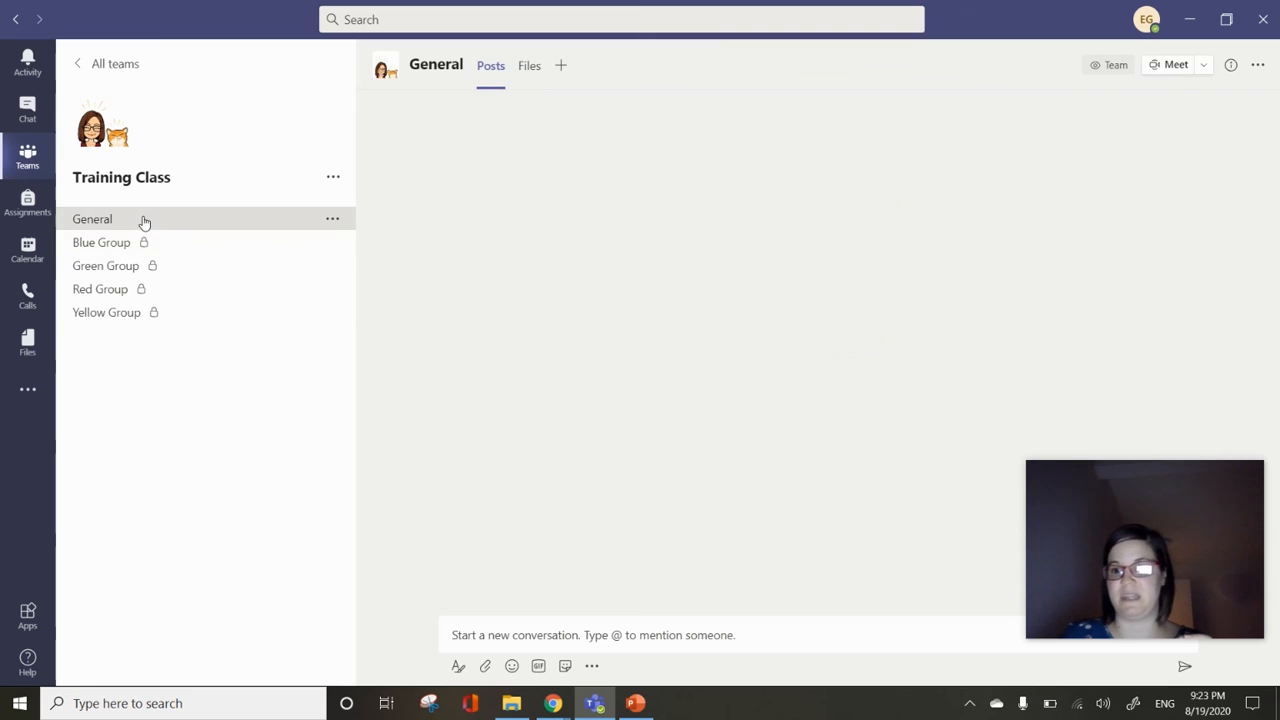